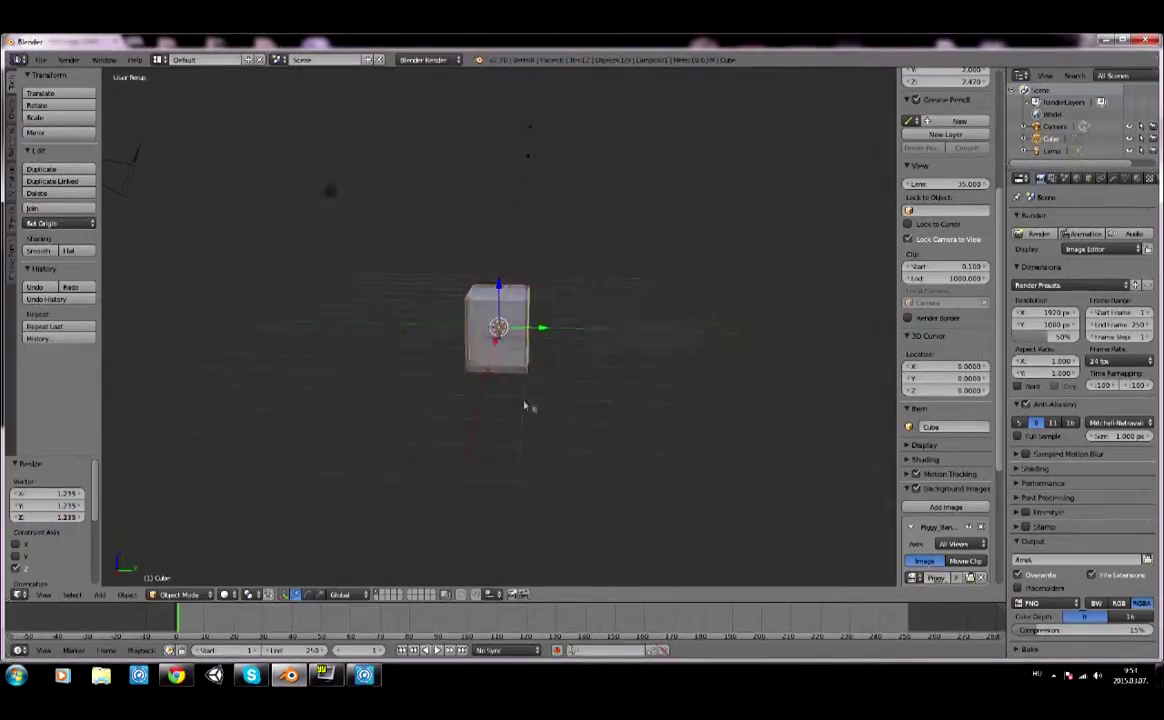
From the right side view, scale the emblem cube up to about 1.902.
key("KP_3")
key("s")
key("y")
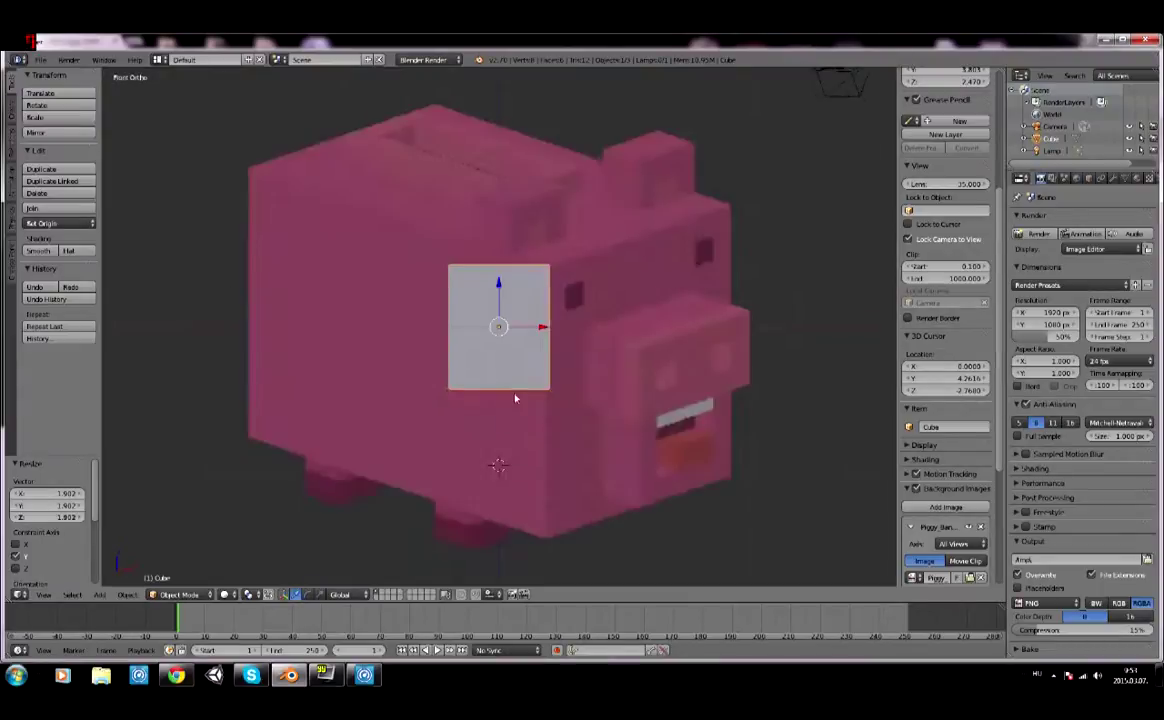
In Edit Mode, cut two vertical edge loops across the emblem block.
key("Tab")
key("KP_3")
key("a")
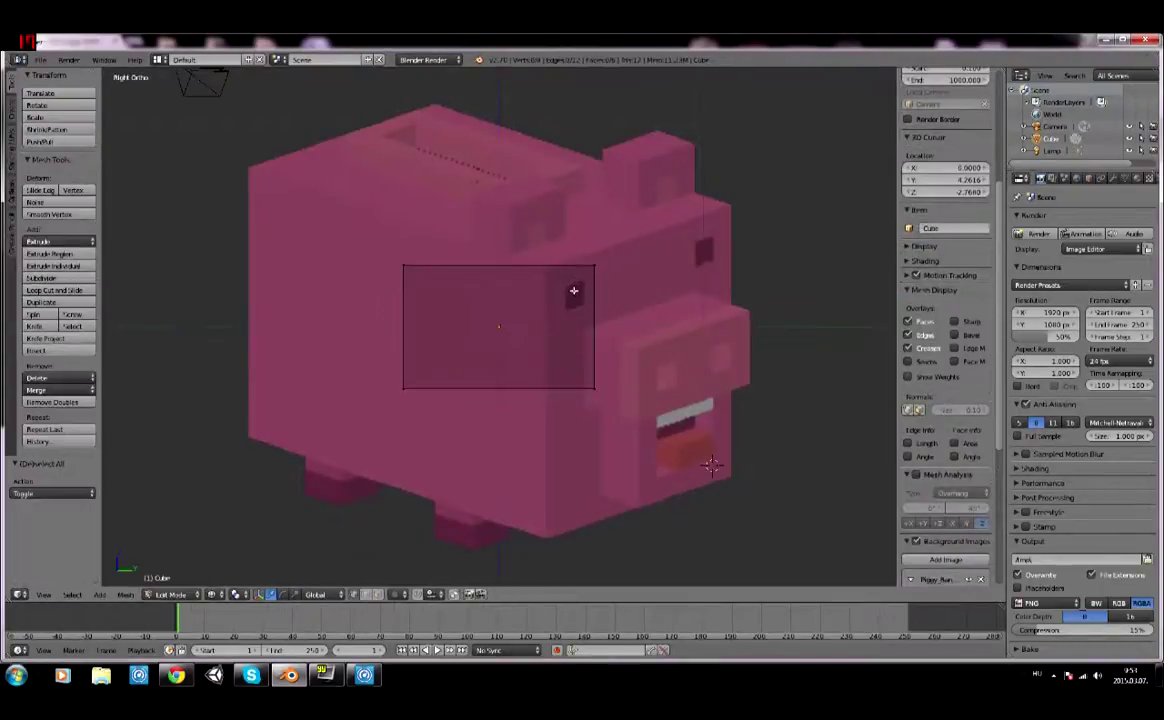
key("ctrl+r")
left_click(566, 291)
left_click(622, 279)
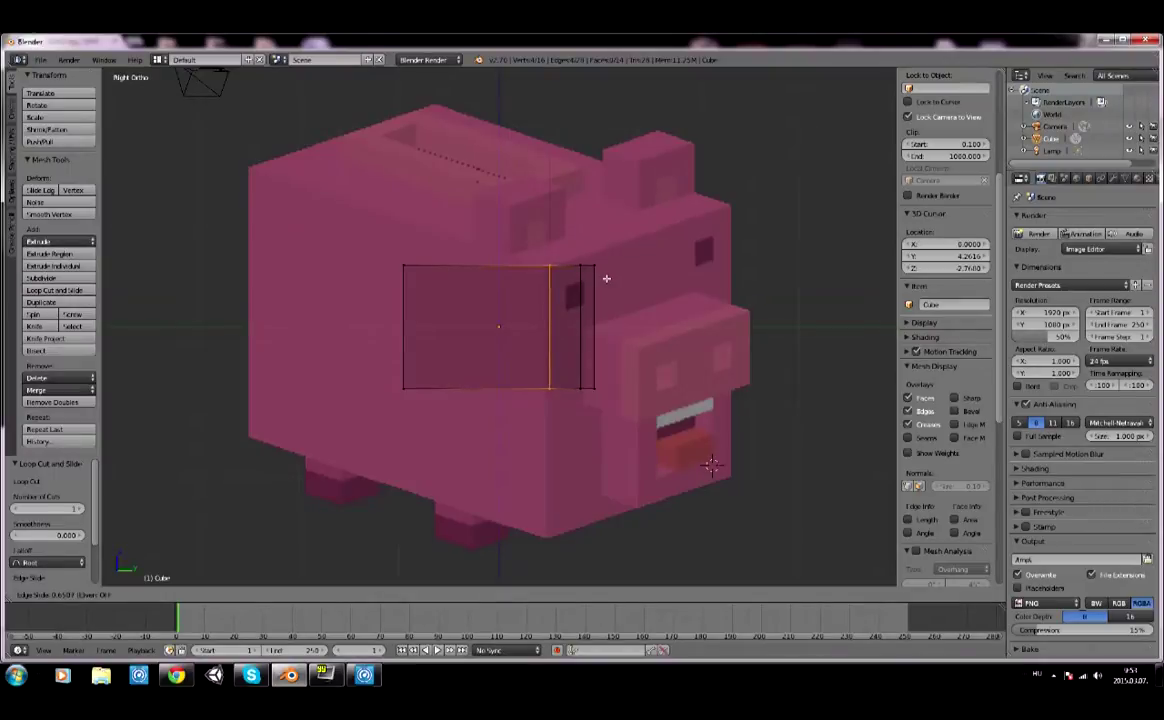
left_click(606, 278)
key("KP_1")
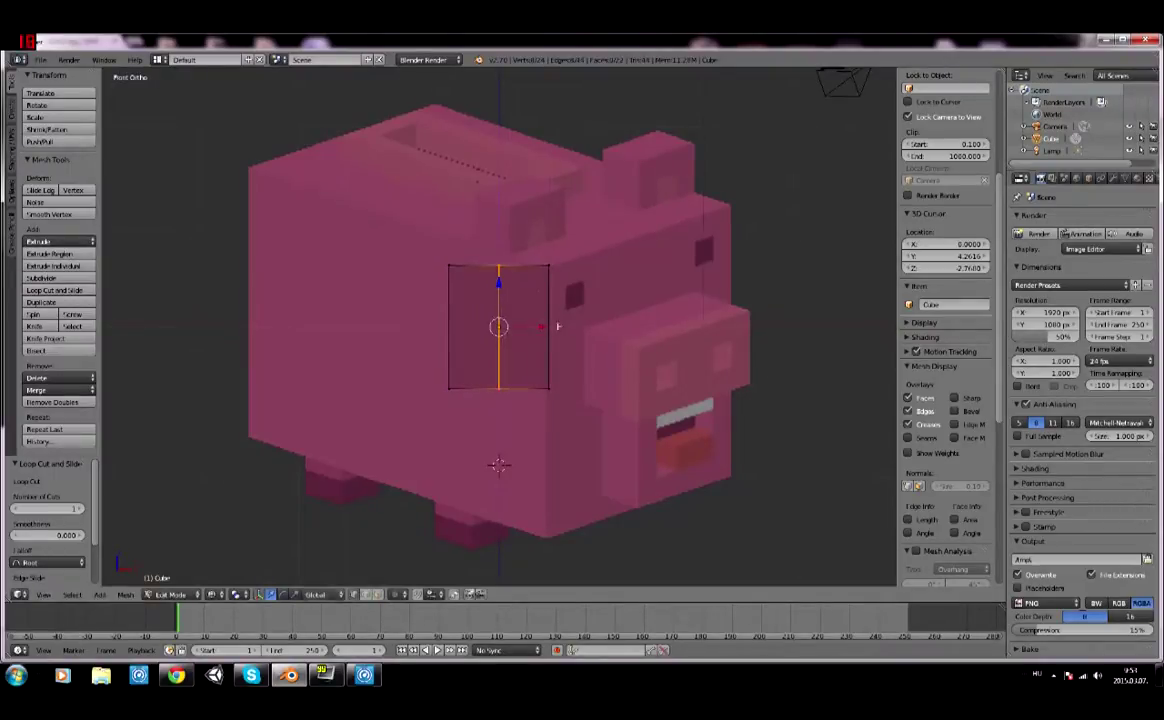
key("shift+d")
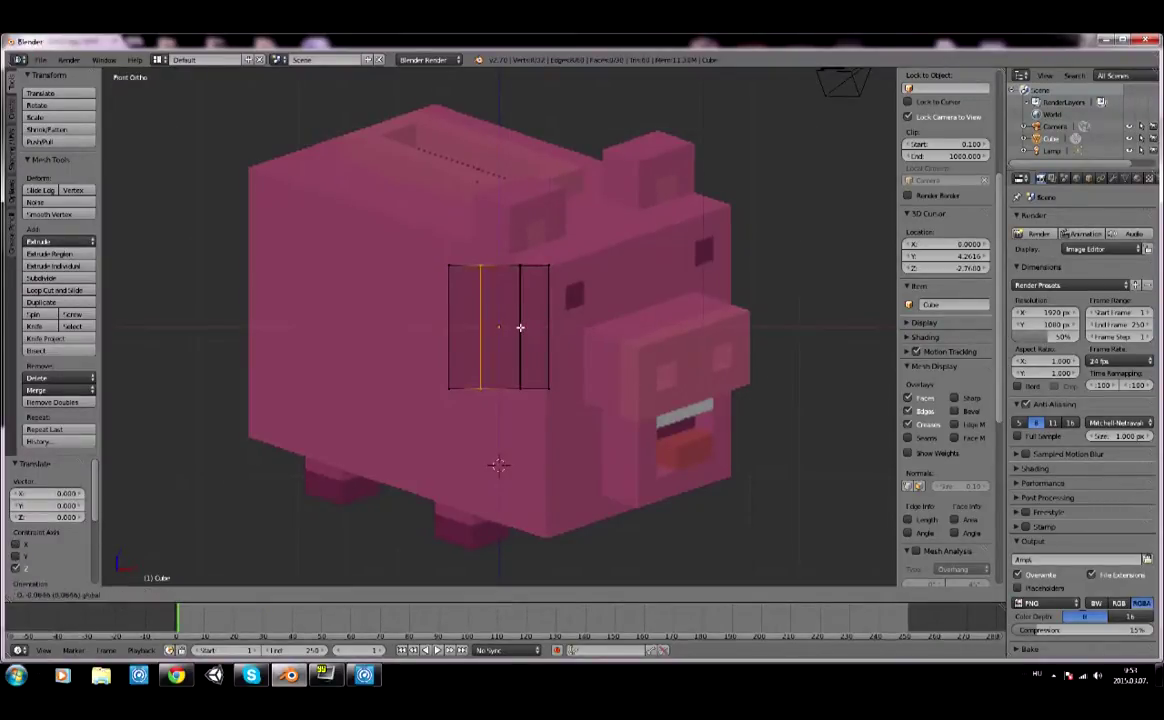
left_click(520, 327)
key("z")
Extrude the outer top edges upward by 0.324 to form ear tabs.
middle_click_drag(520, 327, 327, 553)
key("a")
middle_click_drag(471, 310, 578, 314)
key("z")
key("e")
left_click(559, 234)
key("z")
mouse_move(559, 234)
middle_mouse_down()
mouse_move(600, 260)
mouse_move(483, 286)
mouse_move(563, 297)
middle_mouse_up()
key("z")
From the right side view, start moving part of the block, then cancel and clear the selection.
key("KP_3")
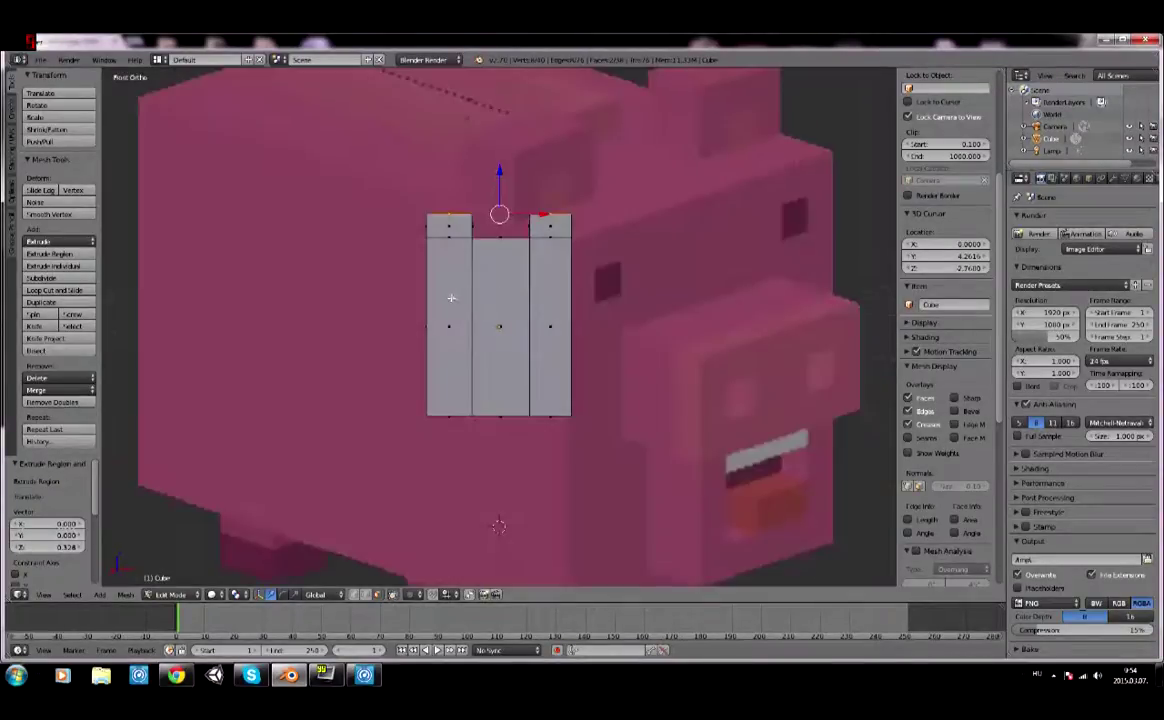
key("a")
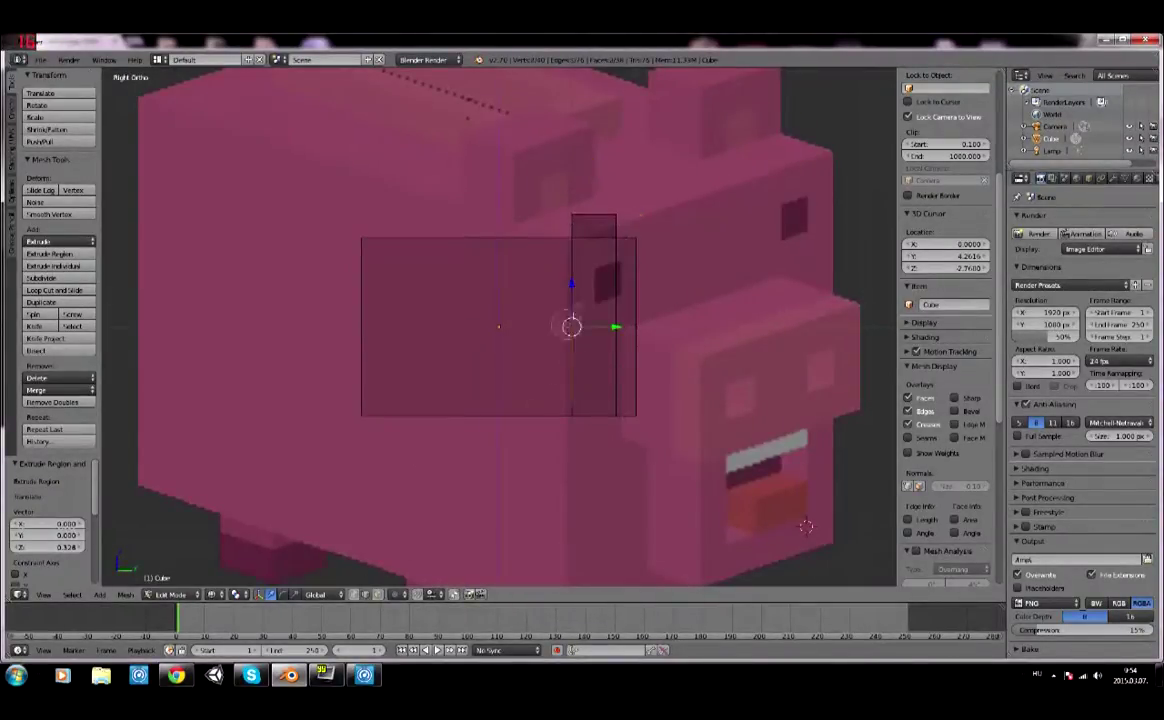
scroll(806, 526, "up", 3)
key("g")
scroll(650, 195, "down", 1)
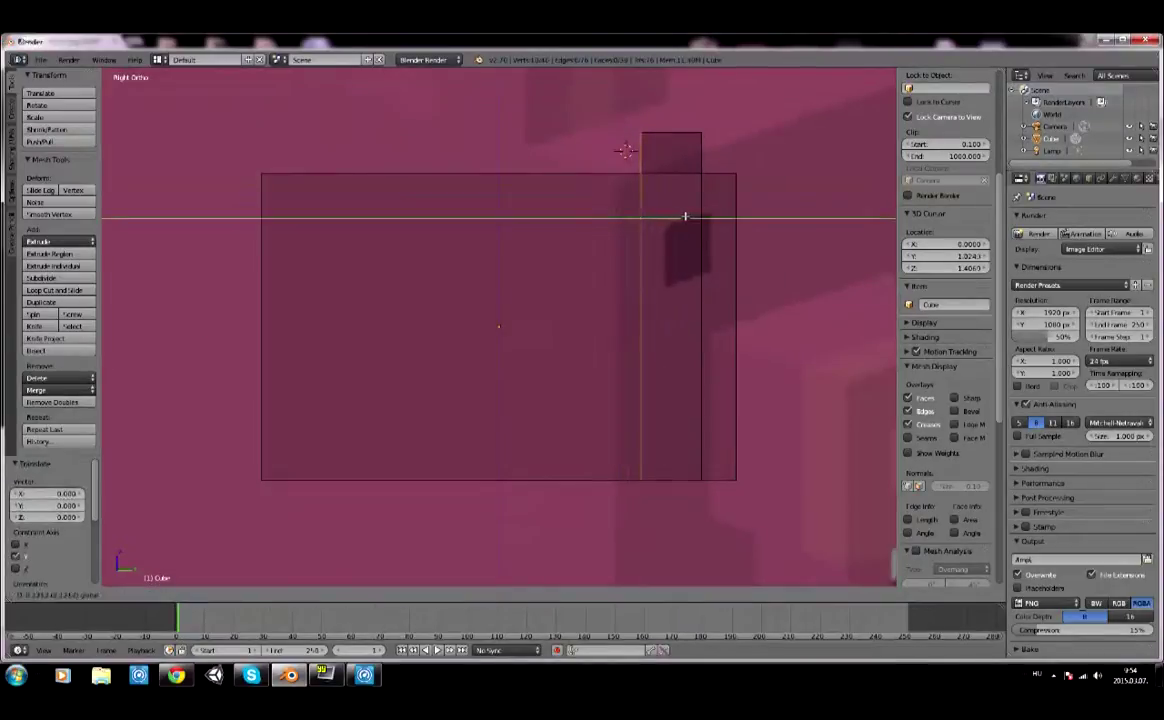
scroll(685, 216, "down", 4)
scroll(637, 325, "up", 2)
key("Escape")
mouse_move(657, 356)
middle_mouse_down()
mouse_move(442, 408)
mouse_move(551, 382)
mouse_move(475, 457)
mouse_move(529, 512)
middle_mouse_up()
Switch the viewport shading and orbit to inspect the grey emblem block.
left_click(212, 594)
left_click(230, 553)
key("KP_Divide")
left_click(212, 594)
left_click(237, 555)
mouse_move(237, 555)
middle_mouse_down()
mouse_move(500, 450)
mouse_move(701, 468)
mouse_move(628, 420)
middle_mouse_up()
key("z")
key("KP_3")
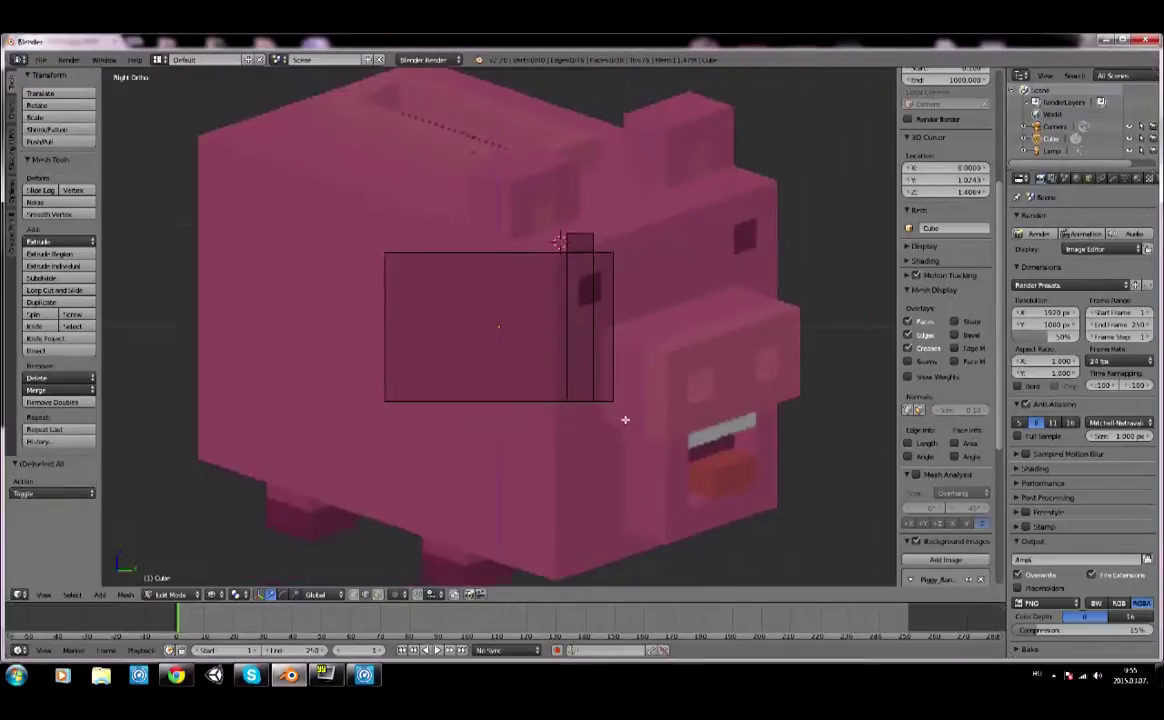
Add a new cube to the emblem and flatten it along Z.
key("KP_1")
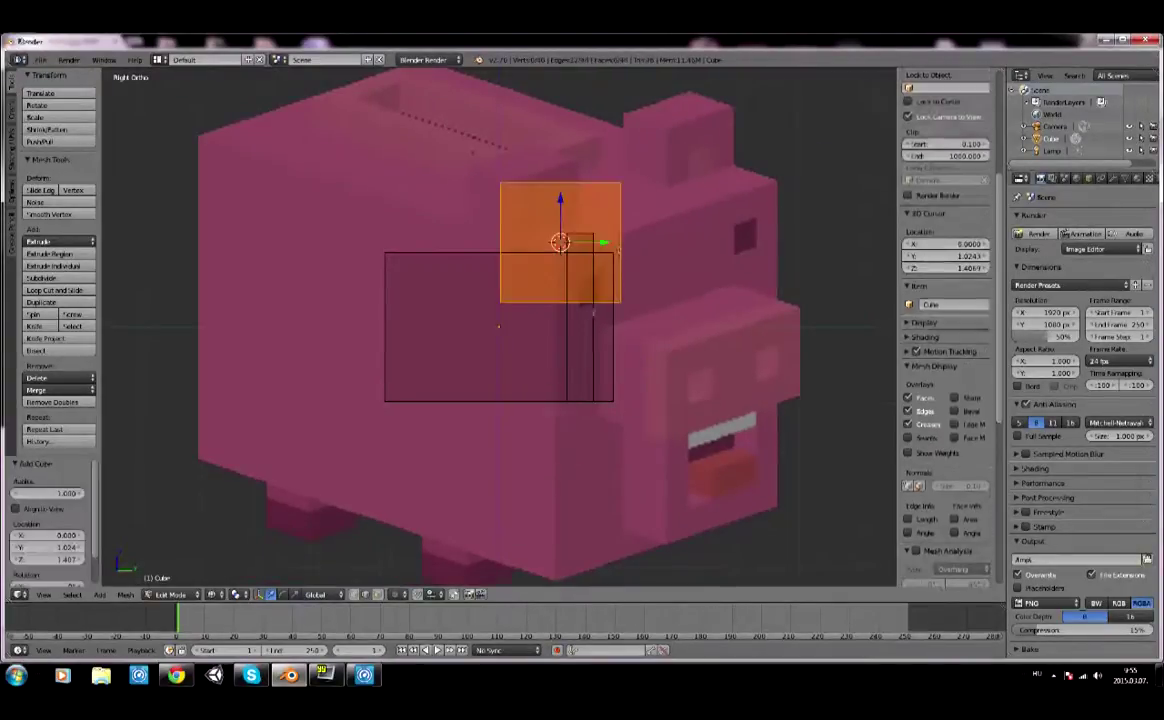
key("g")
key("z")
left_click(545, 348)
key("s")
right_click(540, 347)
left_click(538, 326)
key("s")
key("z")
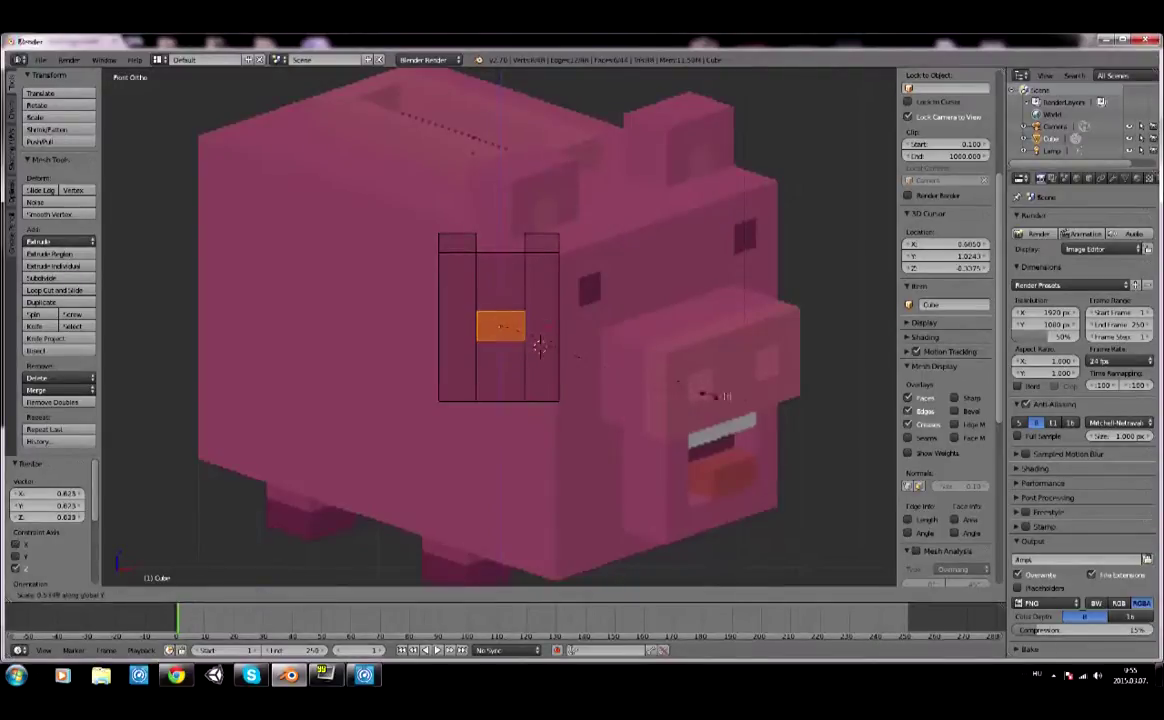
left_click(762, 395)
left_click_drag(501, 270, 501, 302)
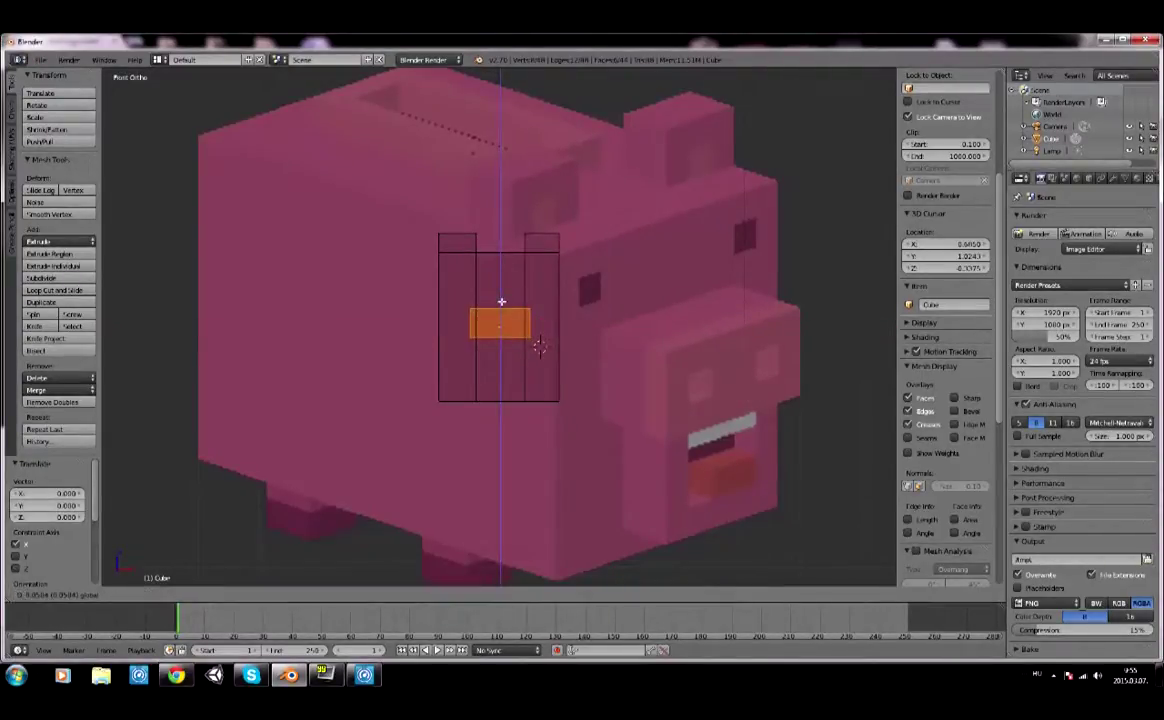
right_click(540, 347)
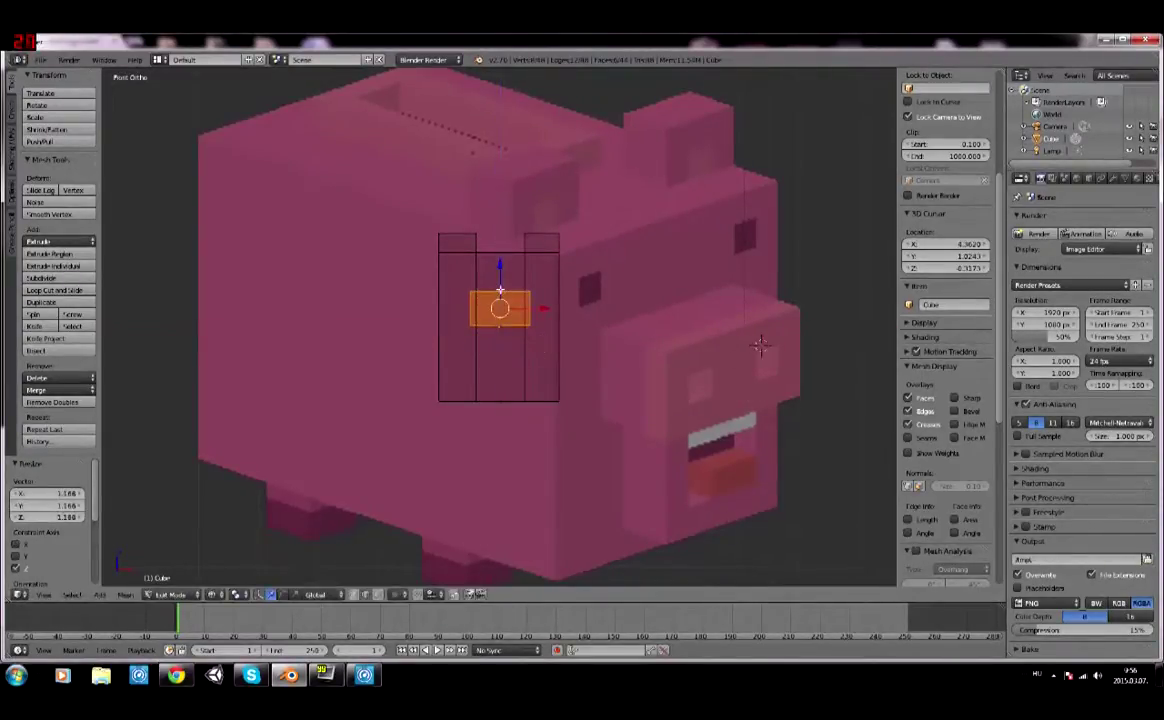
Move the flat snout block along Y, resize it slightly, and place a duplicate.
key("KP_3")
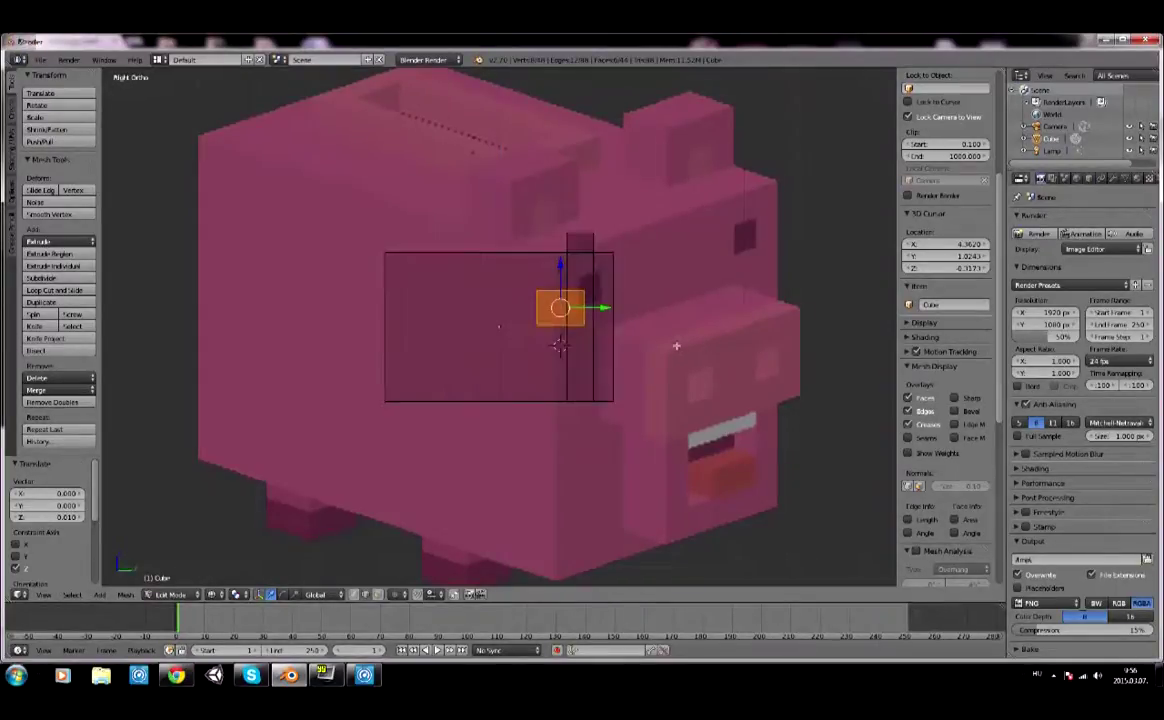
key("g")
key("y")
left_click(716, 335)
key("s")
key("y")
left_click(650, 310)
key("s")
key("y")
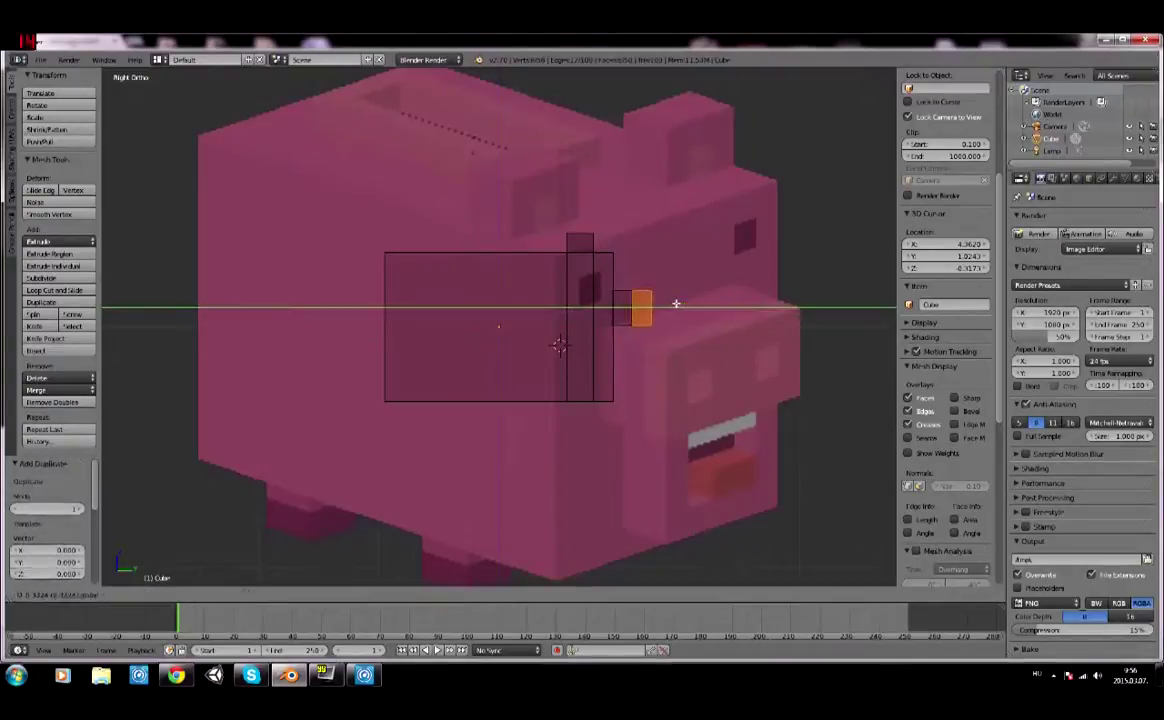
left_click(663, 312)
Cut a loop across the snout area of the emblem front and pull a face section out along Y.
key("z")
middle_click_drag(663, 312, 549, 390)
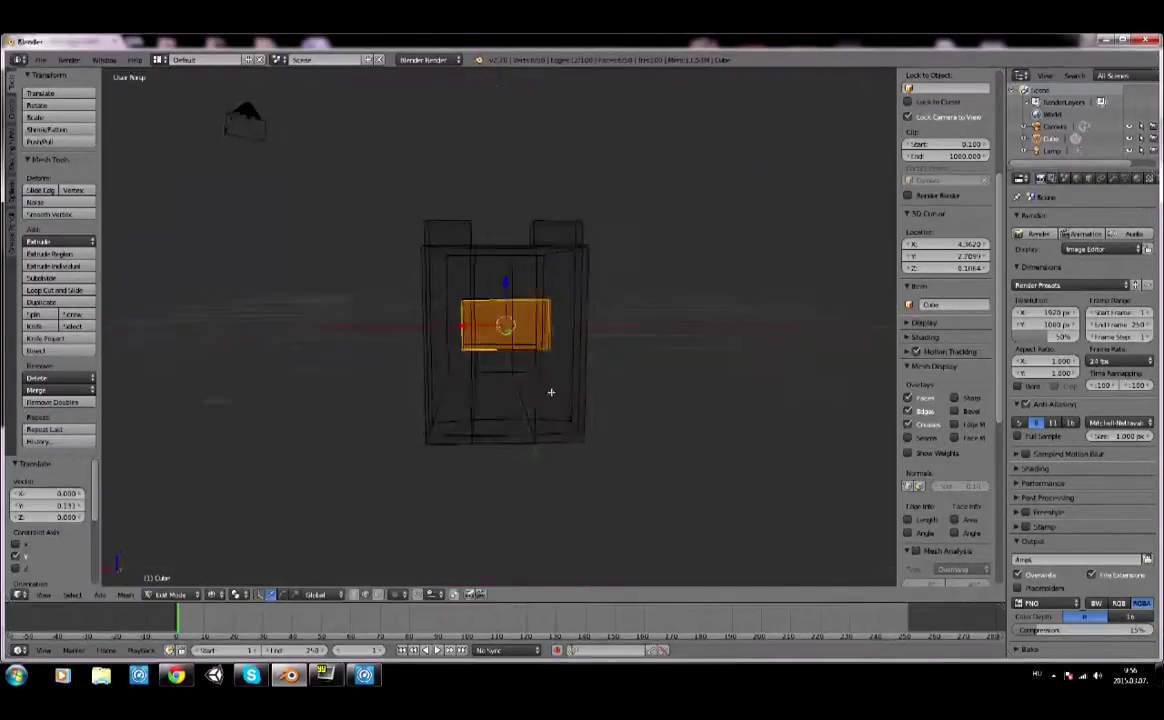
key("Tab")
key("Tab")
key("z")
mouse_move(519, 313)
middle_mouse_down()
mouse_move(557, 333)
mouse_move(480, 300)
middle_mouse_up()
scroll(557, 333, "up", 5)
key("KP_5")
key("ctrl+r")
left_click(445, 280)
left_click(493, 267)
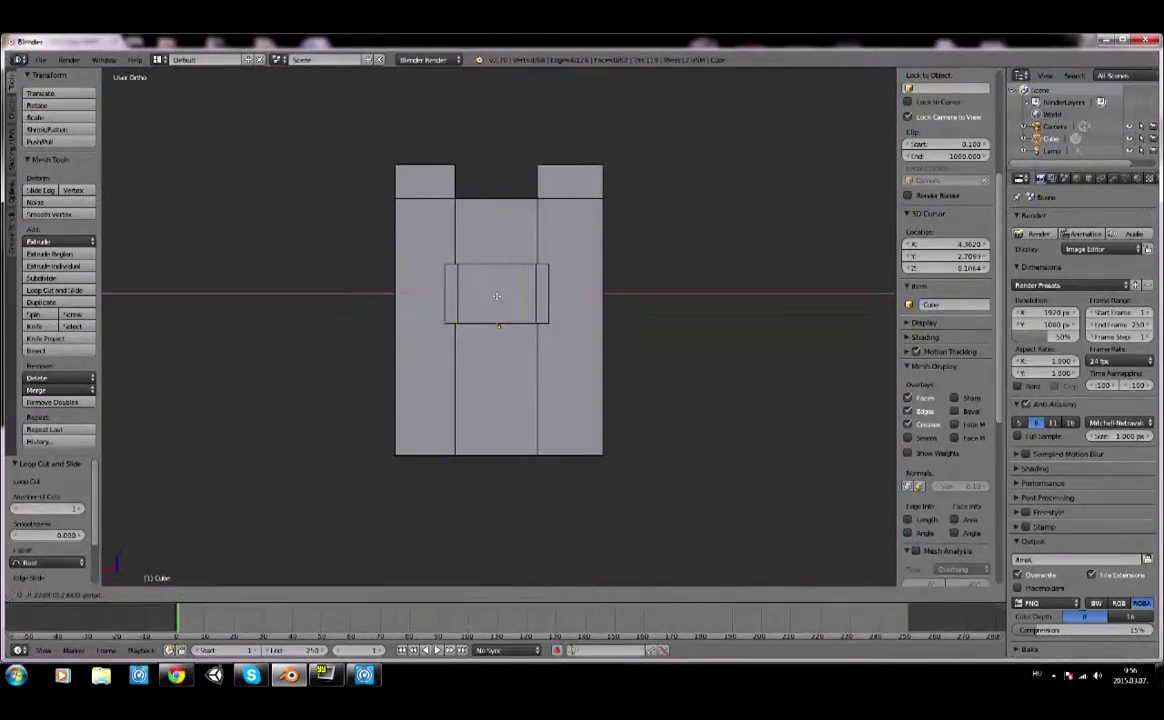
left_click(451, 294)
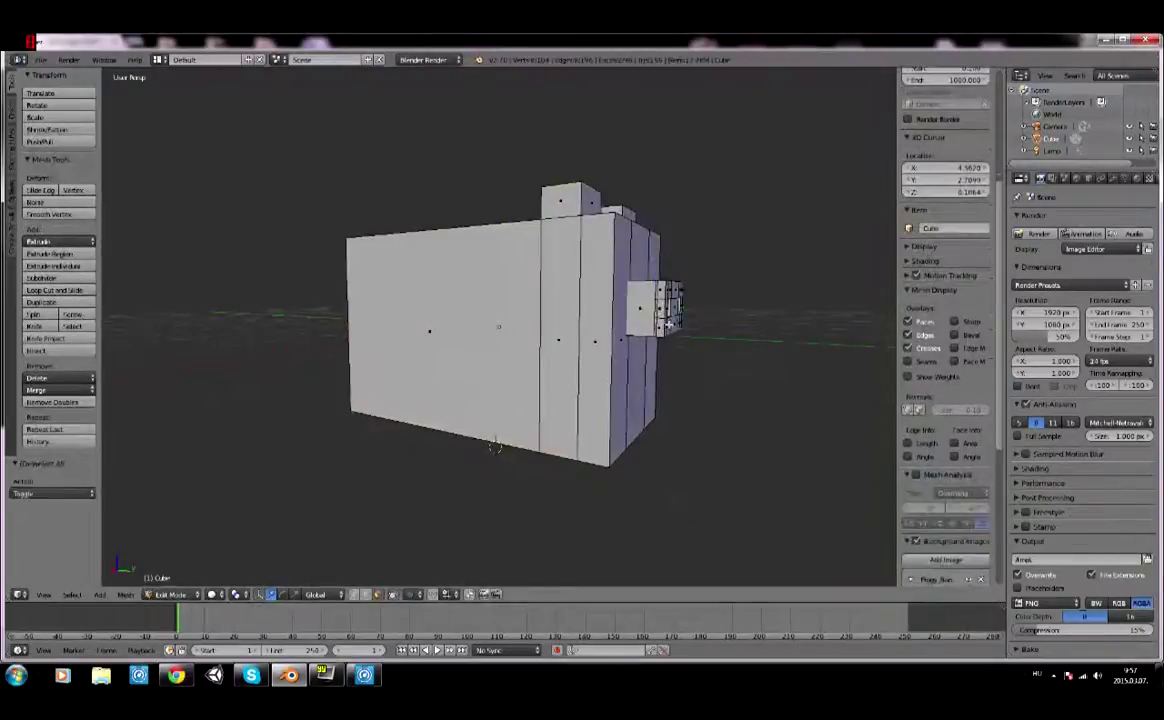
left_click_drag(751, 315, 768, 318)
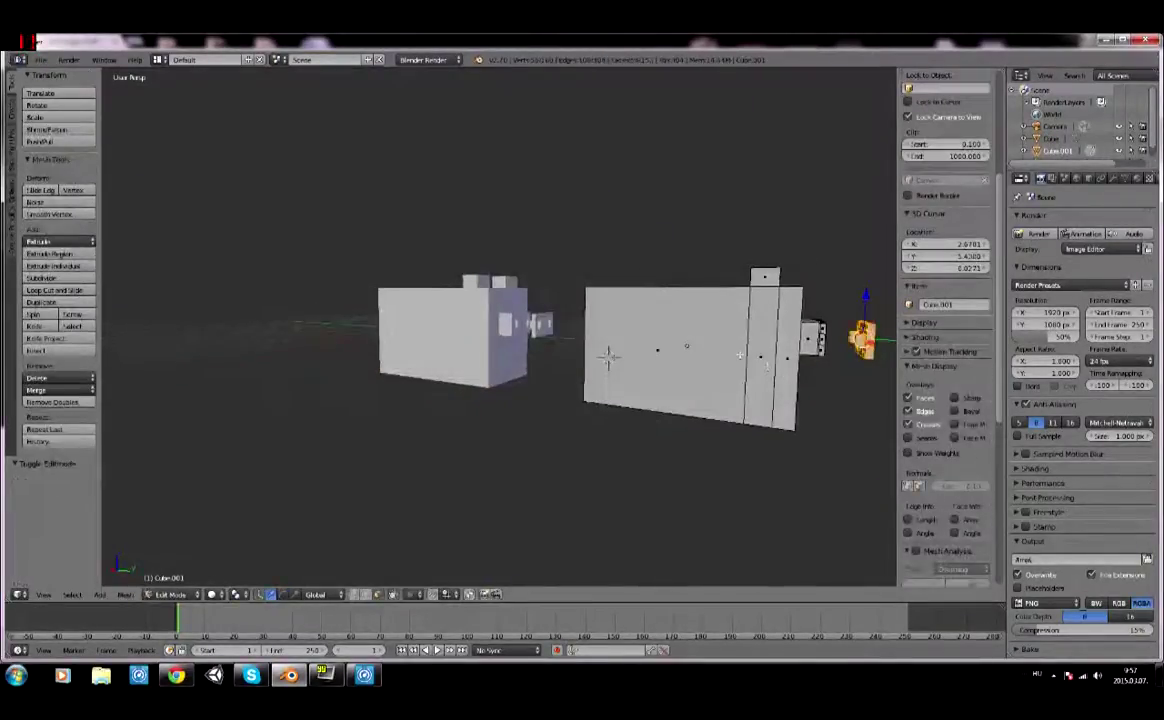
Select the entire emblem mesh to position it on the pig's side.
key("a")
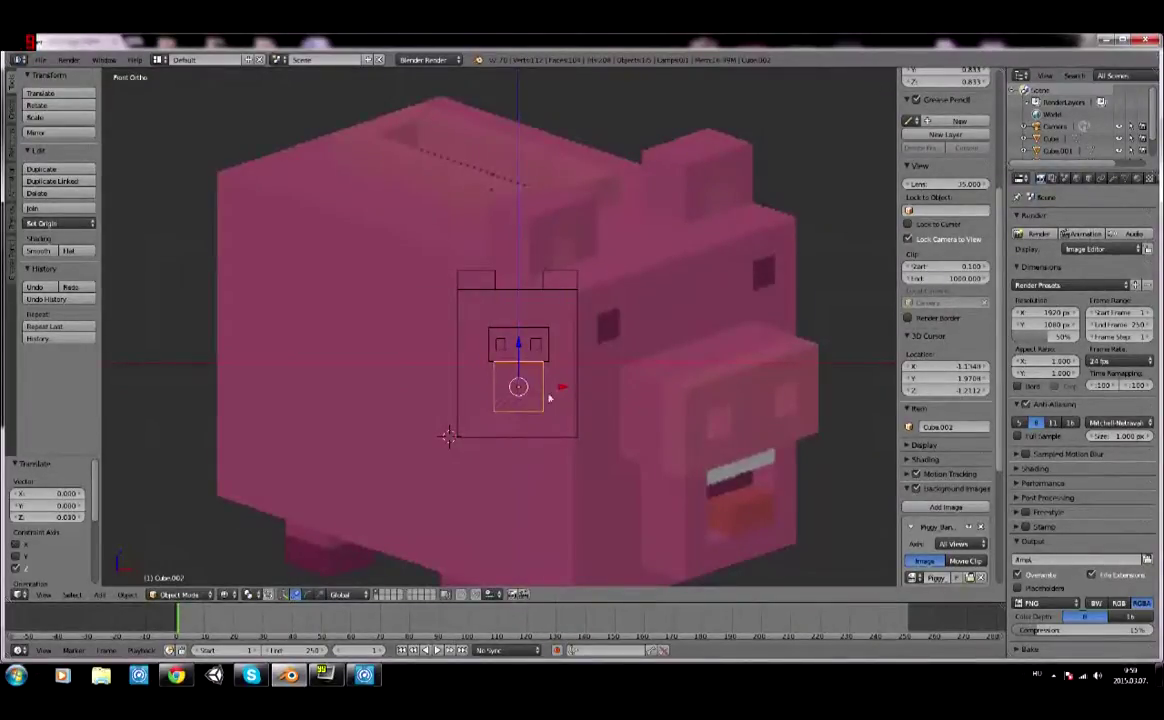
In Edit Mode, add a loop cut to the emblem's snout.
key("Tab")
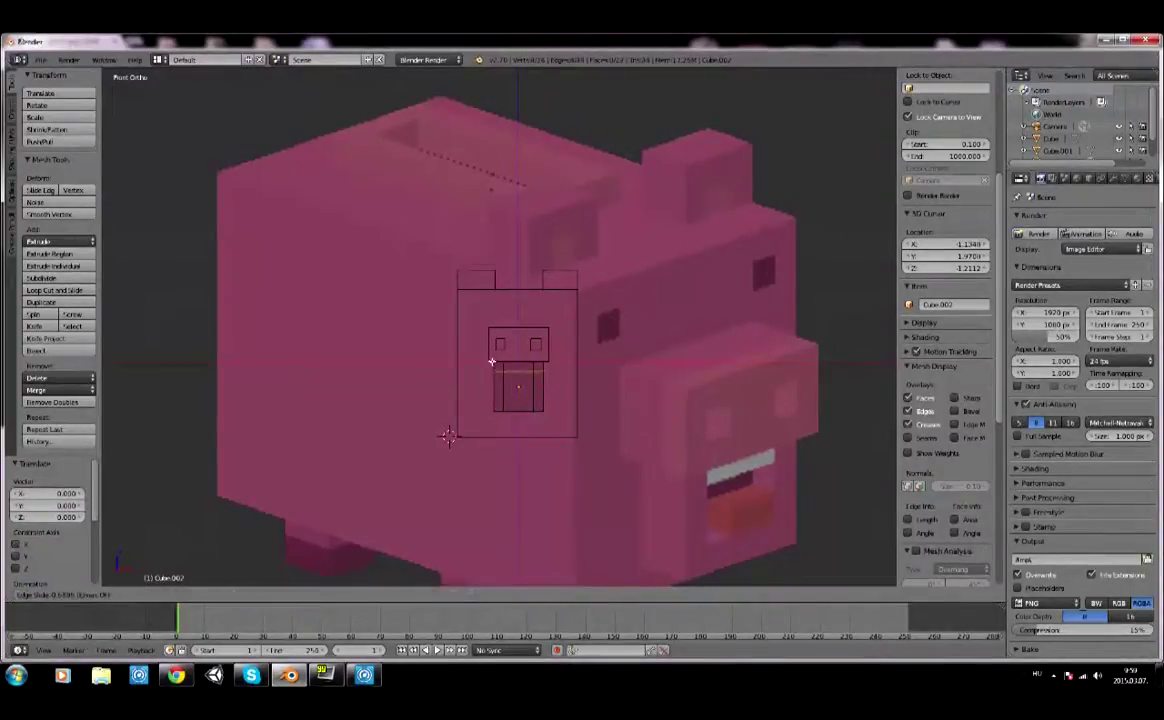
left_click(491, 360)
key("ctrl+r")
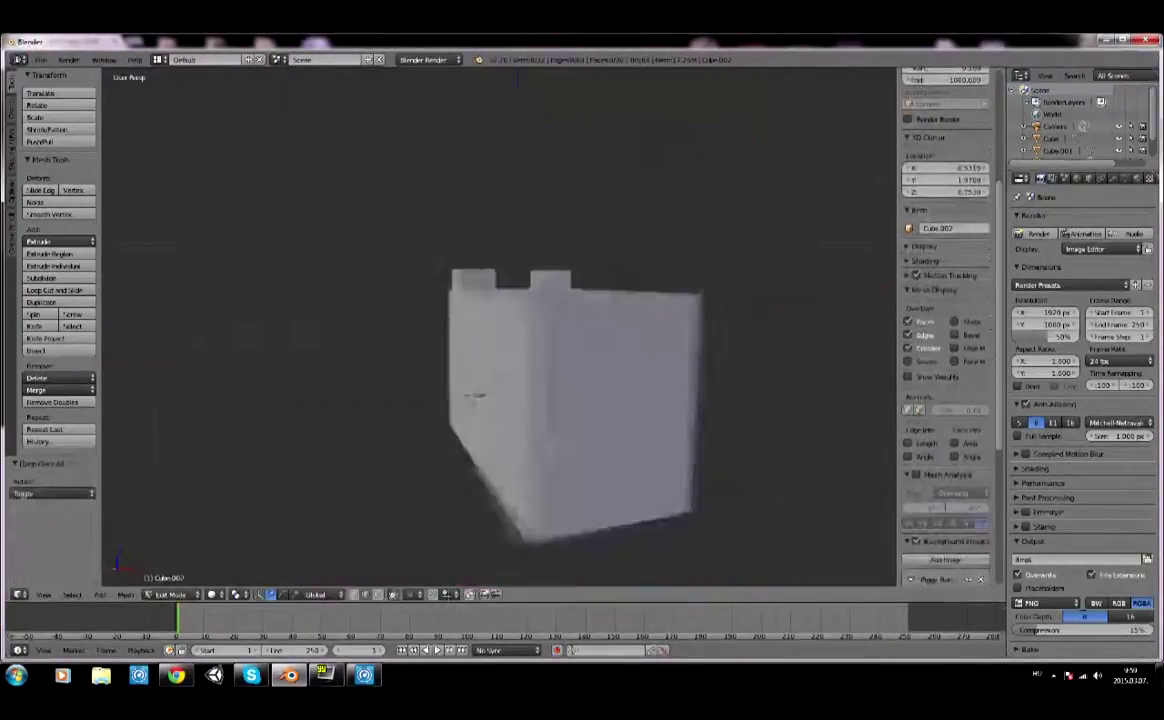
key("a")
mouse_move(494, 468)
middle_mouse_down()
mouse_move(457, 470)
mouse_move(560, 420)
middle_mouse_up()
Back in Object Mode, add a new cube, Cube.002, for the emblem's lower front.
key("Tab")
key("shift+a")
left_click(640, 464)
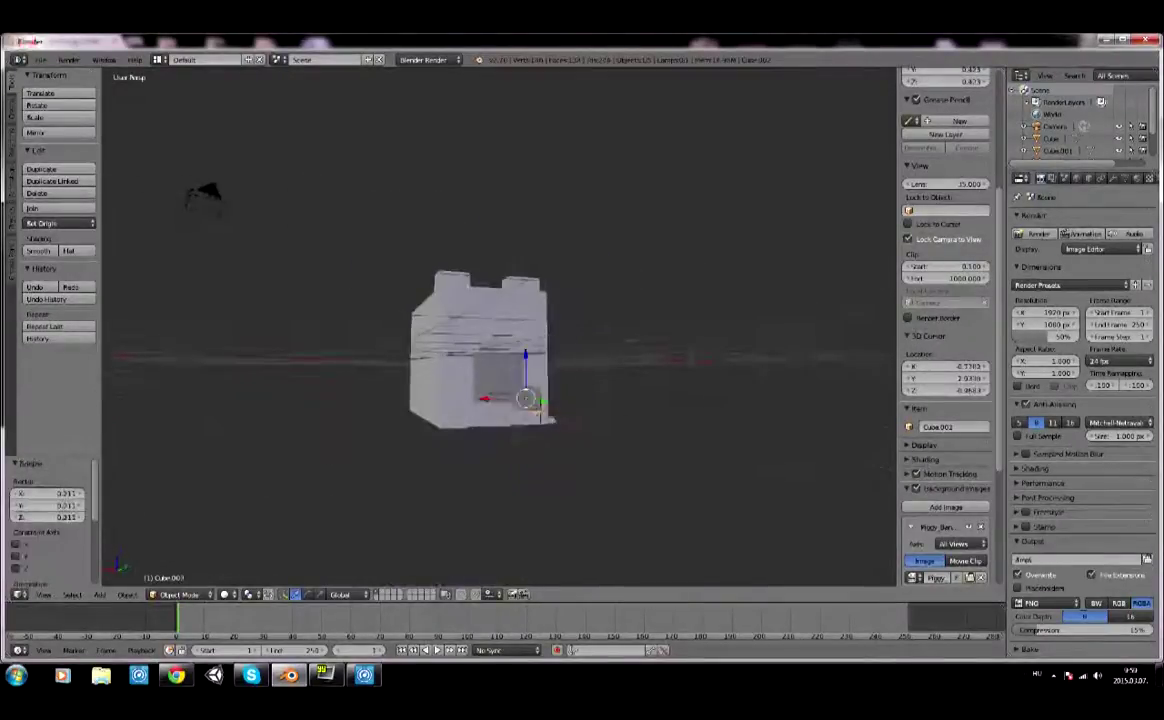
key("KP_1")
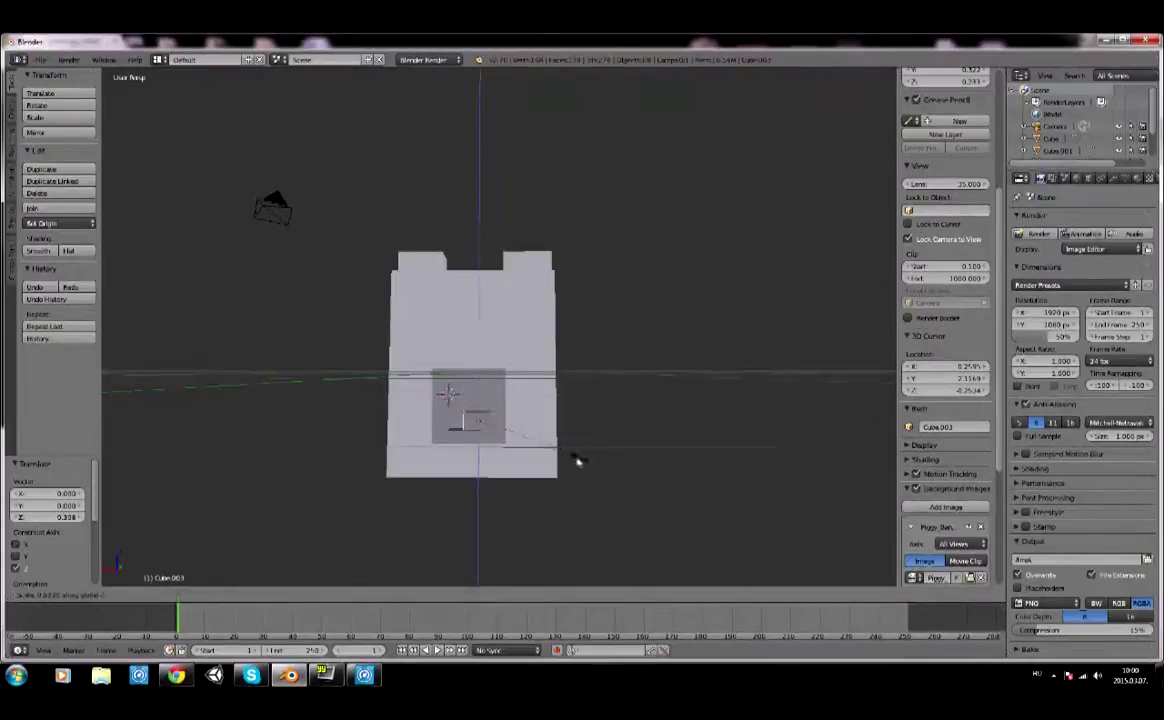
Duplicate the small front cube and move the copy straight up along Z.
key("KP_3")
key("KP_1")
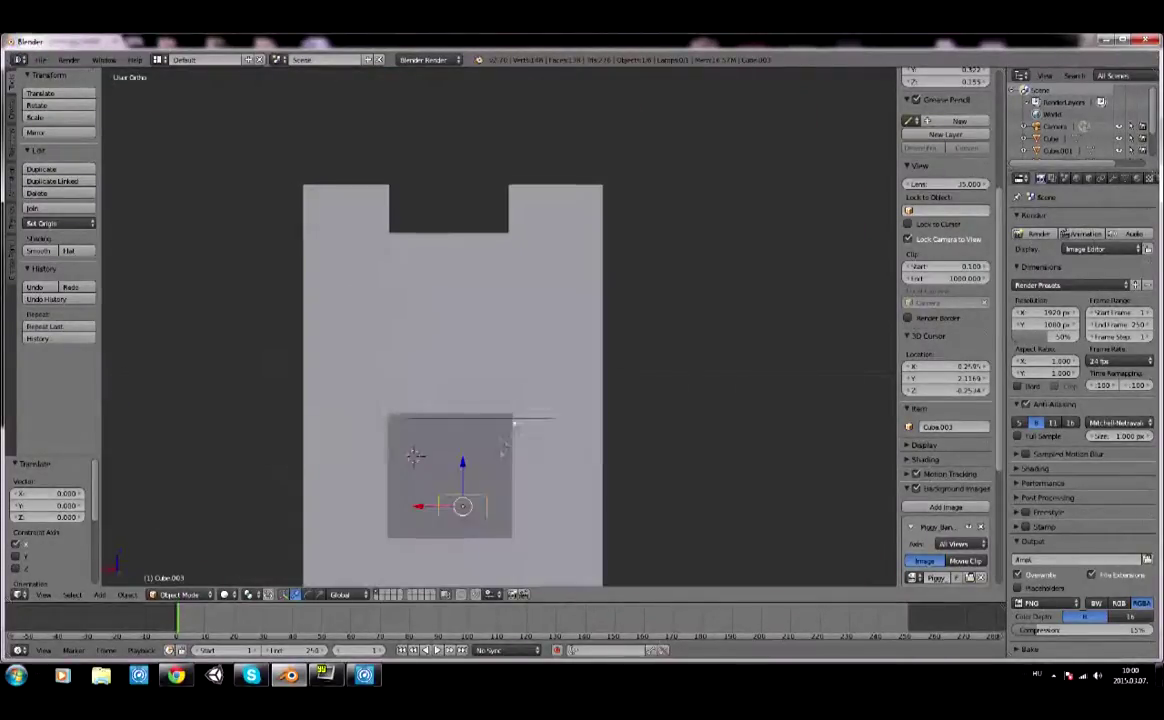
key("z")
key("shift+d")
key("z")
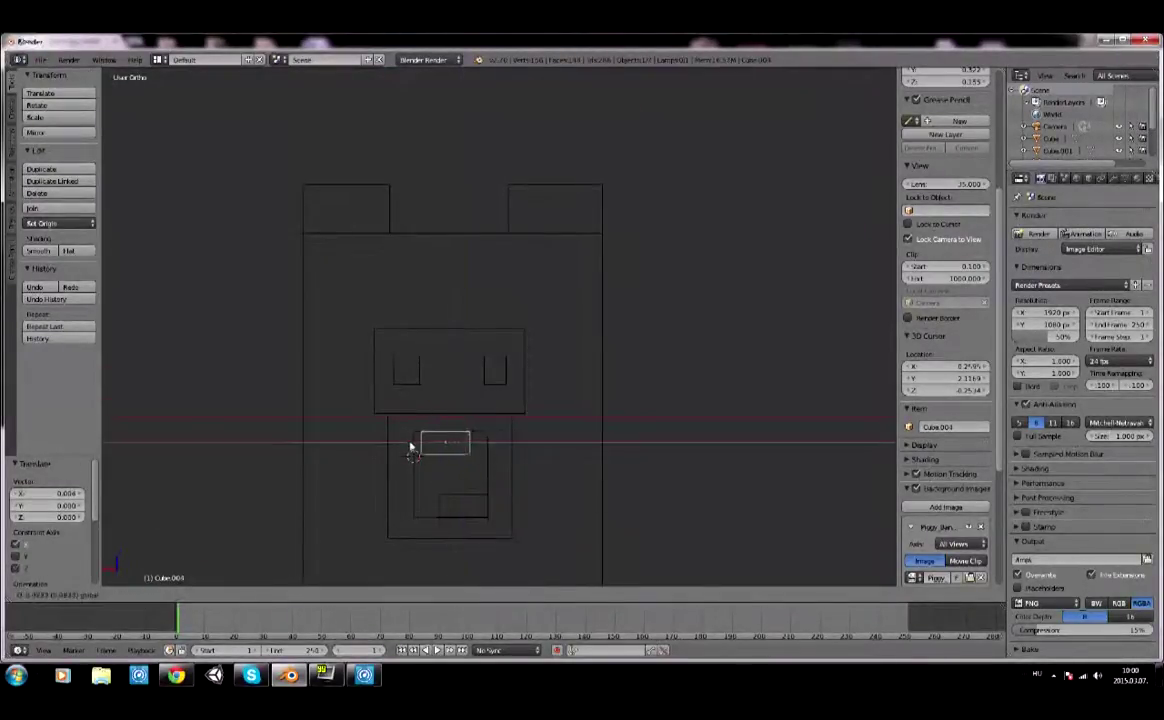
middle_click_drag(420, 447, 540, 494)
key("z")
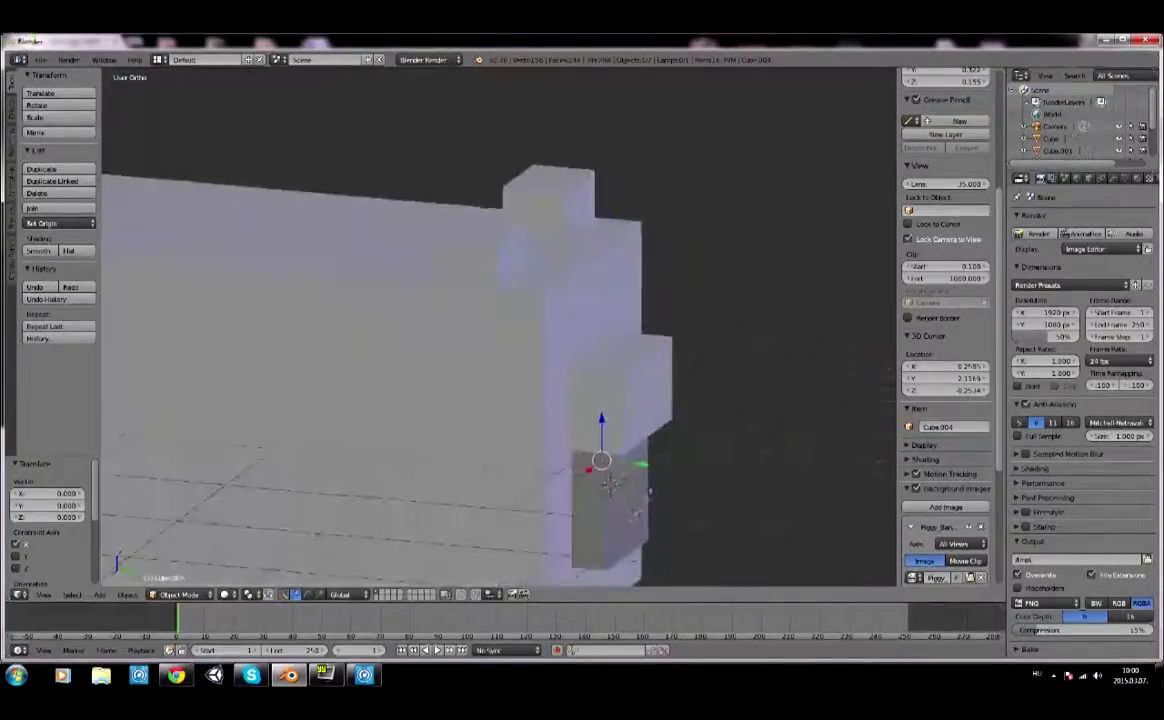
key("a")
key("KP_5")
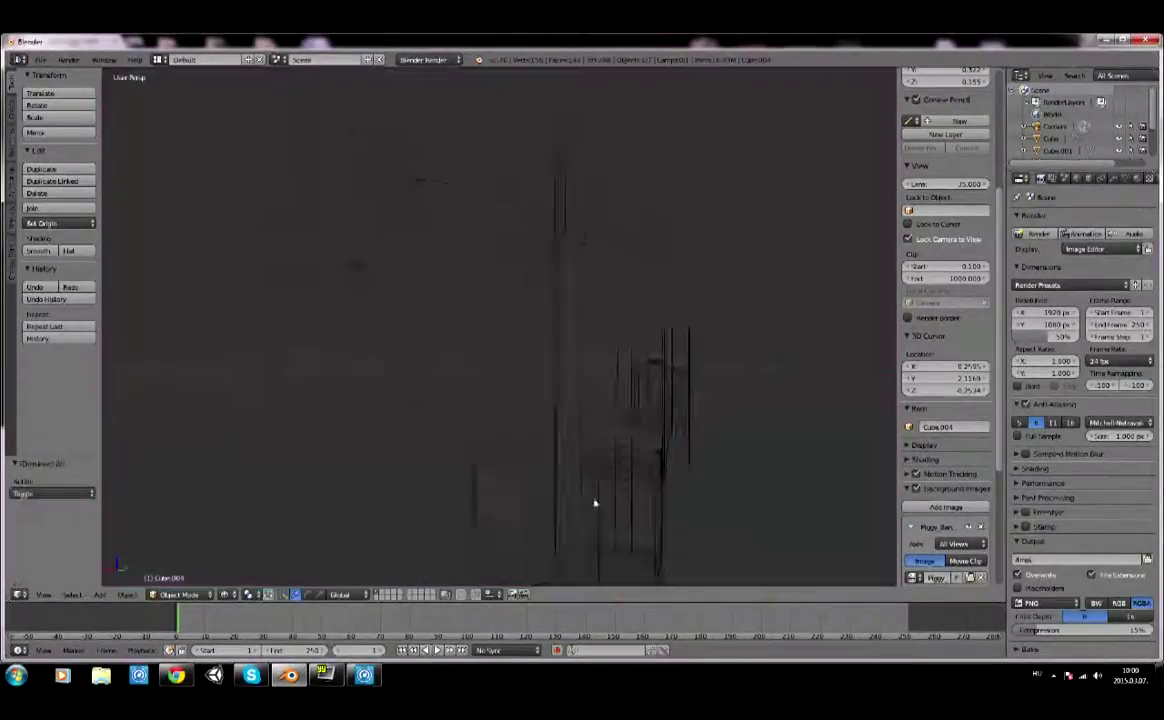
middle_click_drag(582, 478, 487, 387)
Add a small eye cube, shrink it, and copy it along X as the second eye.
key("shift+a")
left_click(637, 483)
key("KP_1")
key("s")
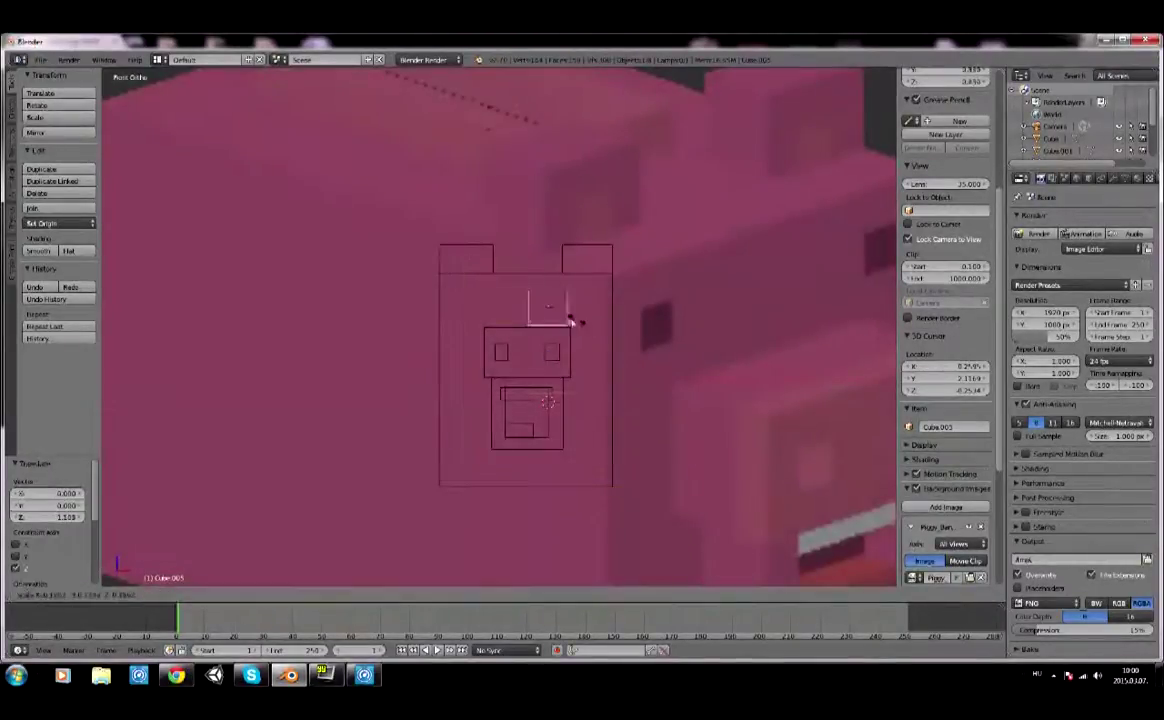
scroll(656, 392, "down", 2)
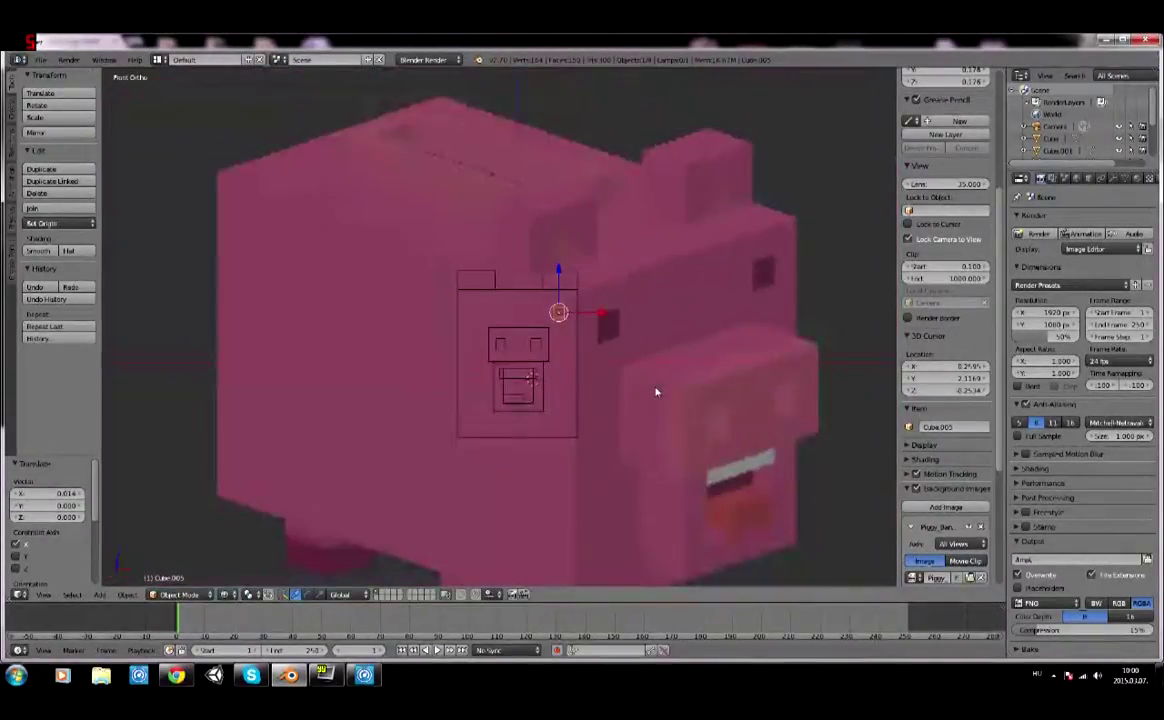
scroll(656, 392, "up", 1)
key("shift+d")
key("x")
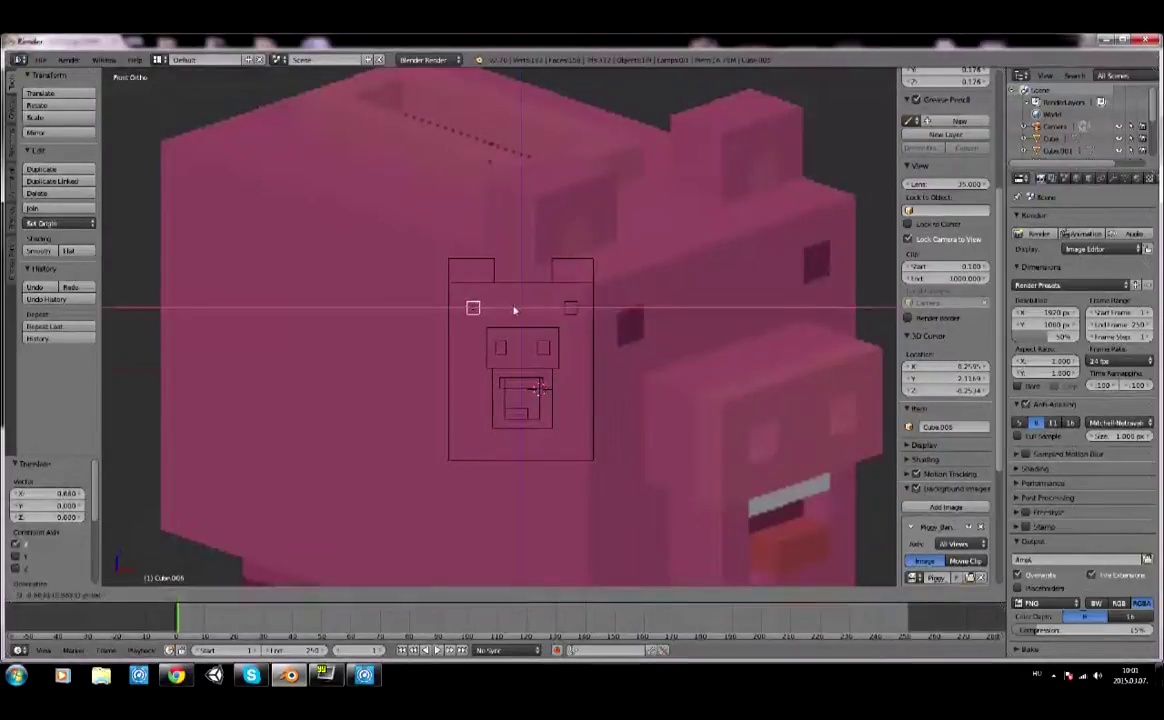
left_click(512, 310)
key("a")
From the right view, move a small cube along Y to set its depth.
middle_click_drag(604, 370, 803, 408)
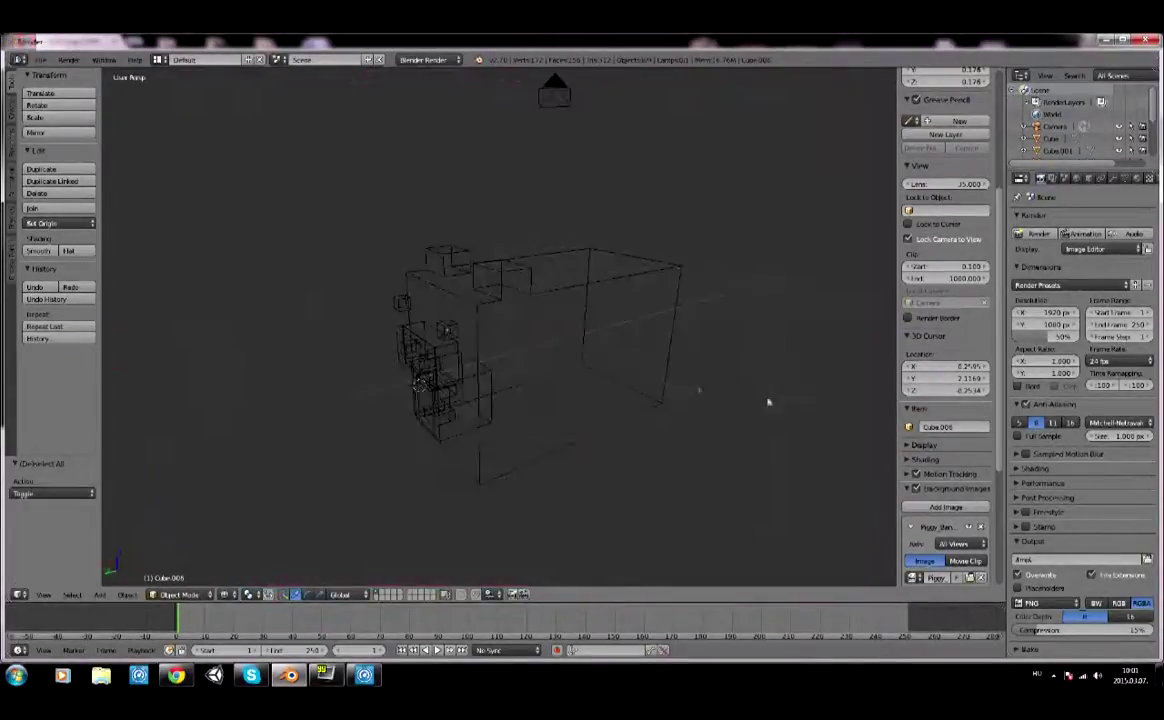
key("KP_3")
right_click(578, 310)
key("g")
key("y")
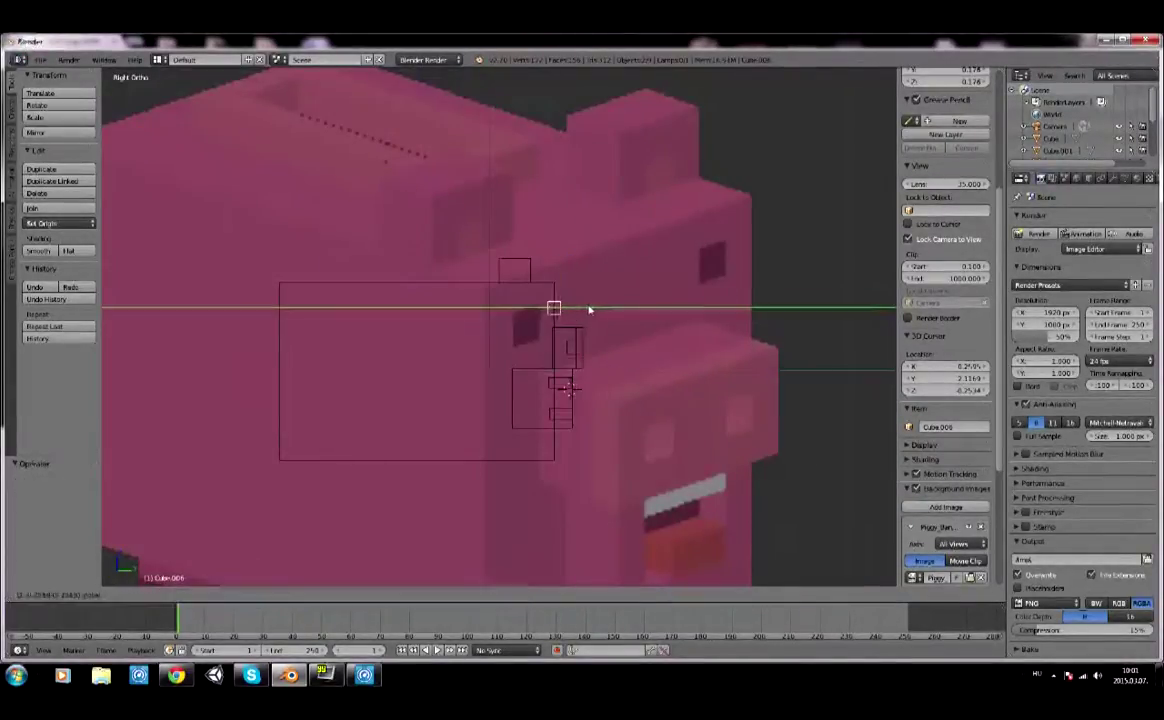
left_click(585, 310)
Add a plane rotated 90° on X and seat it in the mouth frame, scaled to 0.724.
key("shift+a")
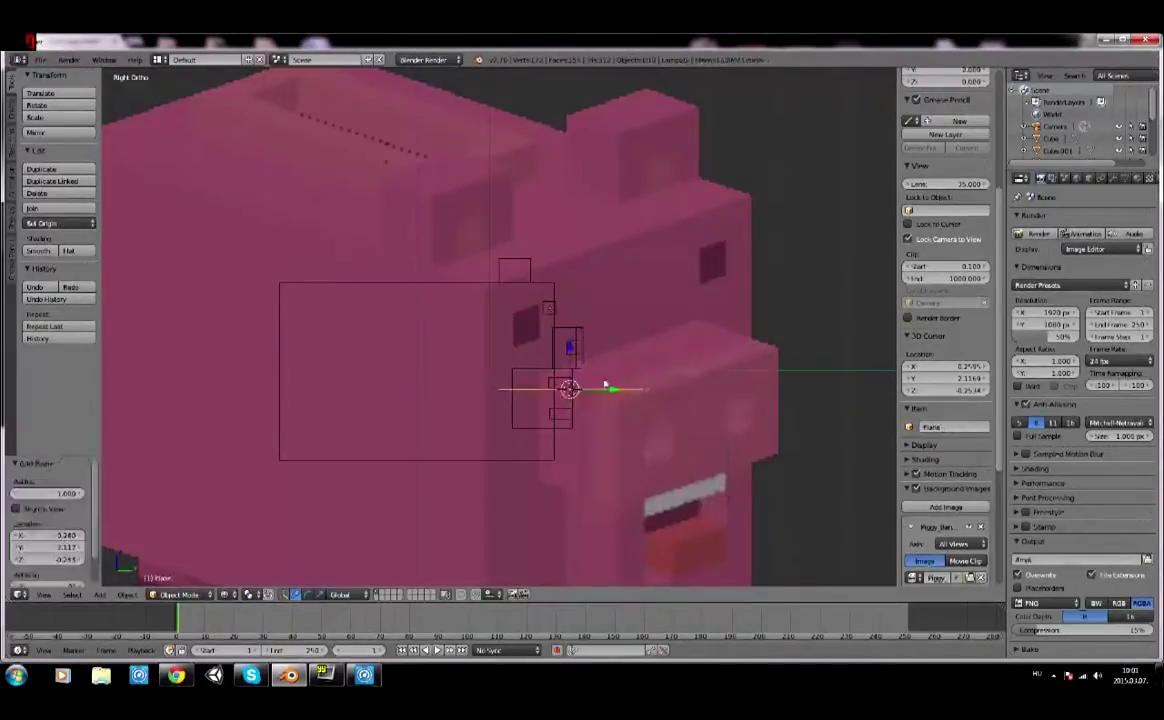
type("rx90")
key("Return")
left_click(595, 394)
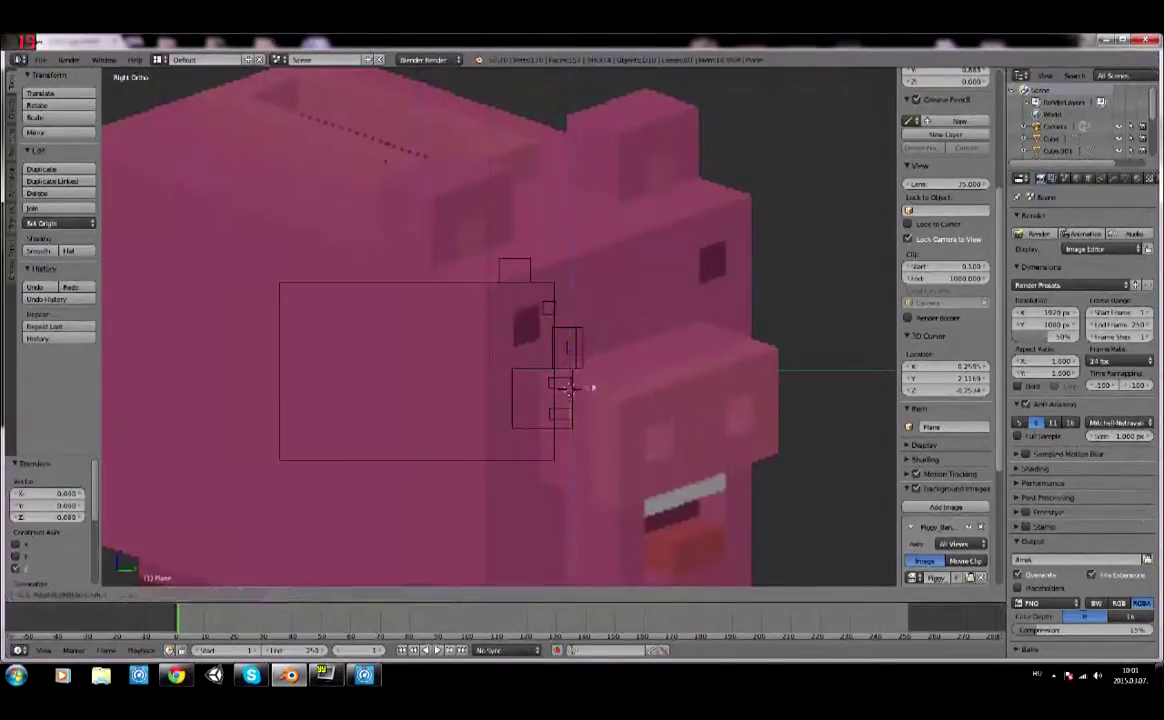
key("KP_1")
key("KP_Decimal")
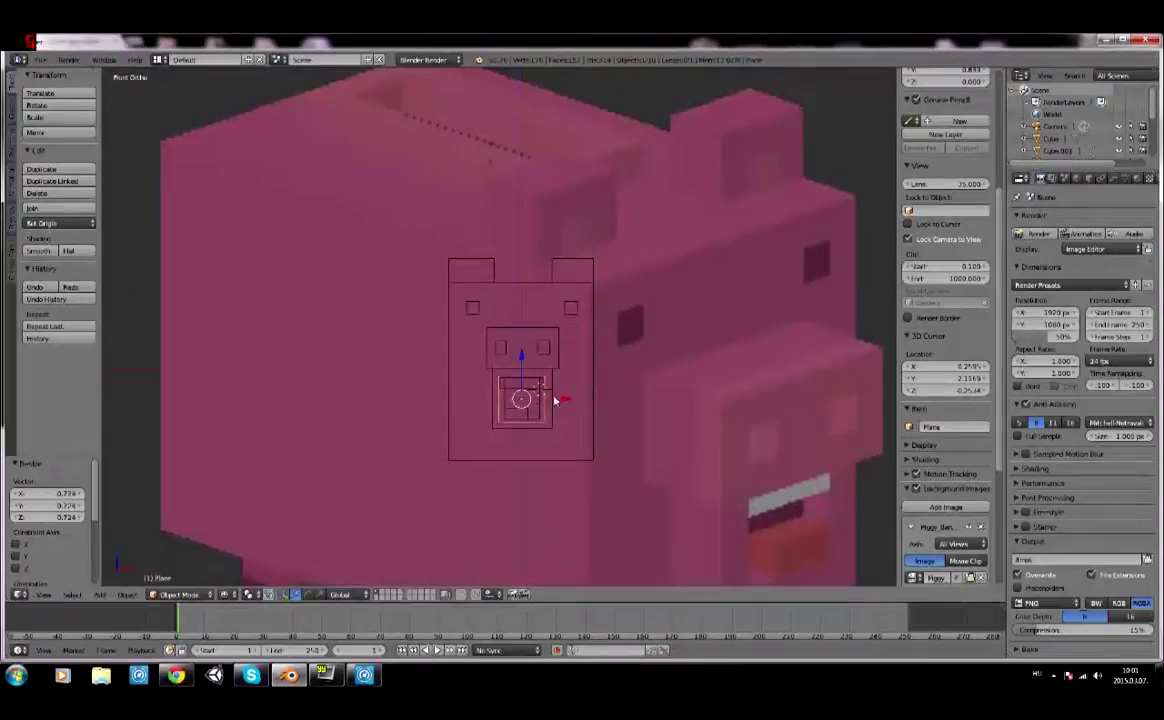
key("z")
mouse_move(598, 437)
middle_mouse_down()
mouse_move(299, 488)
mouse_move(390, 440)
mouse_move(658, 364)
middle_mouse_up()
key("z")
key("a")
scroll(606, 424, "down", 3)
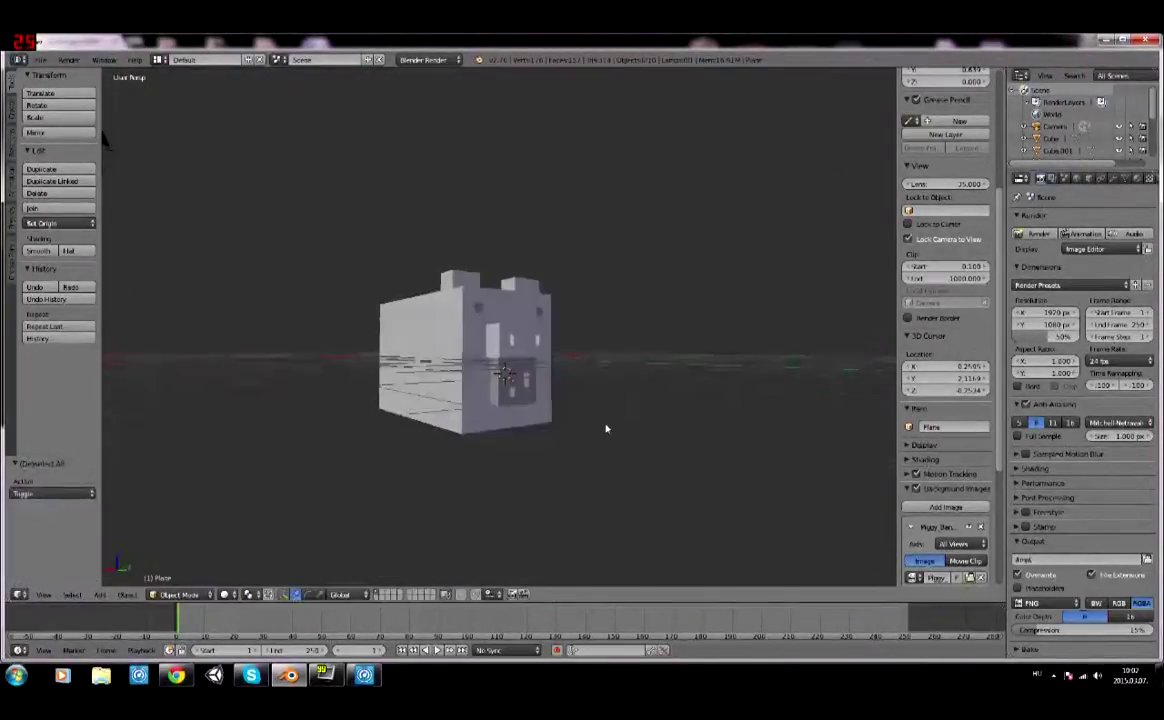
Add a new small cube for the snout, move it along Z and scale it down.
key("KP_Divide")
key("g")
key("z")
left_click(545, 442)
key("s")
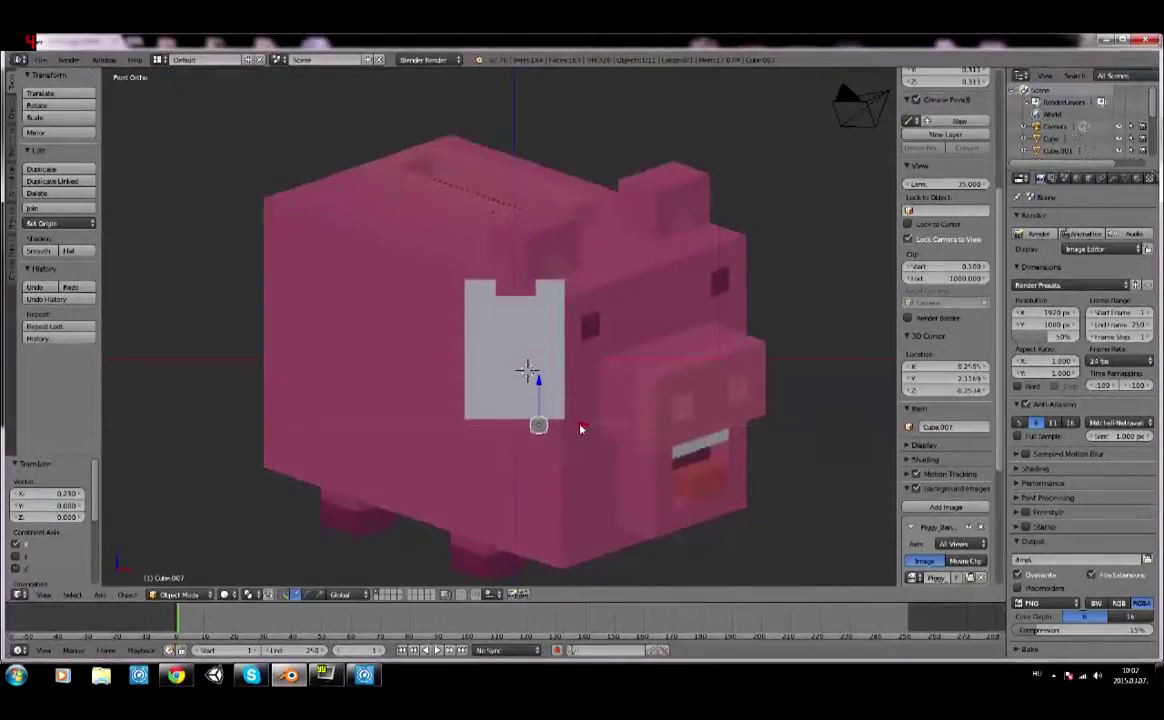
key("s")
left_click(545, 424)
Duplicate a face cube, move it into place, and set the render engine to Cycles Render.
key("shift+d")
key("z")
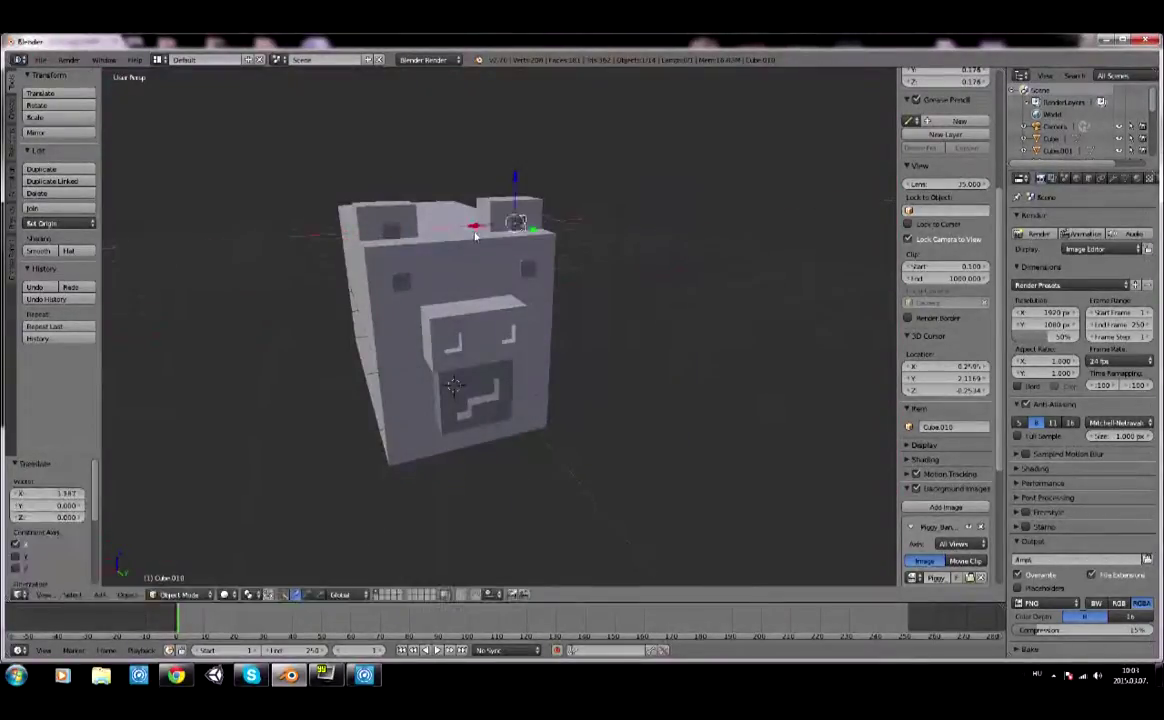
key("g")
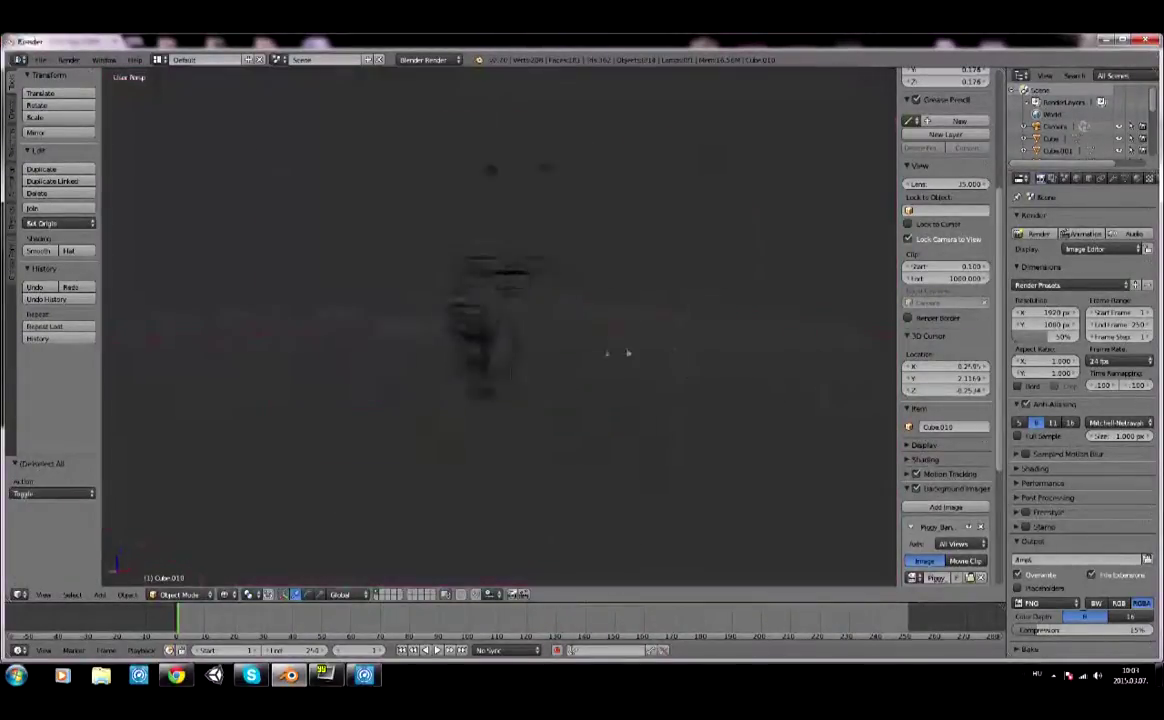
left_click(430, 59)
left_click(435, 101)
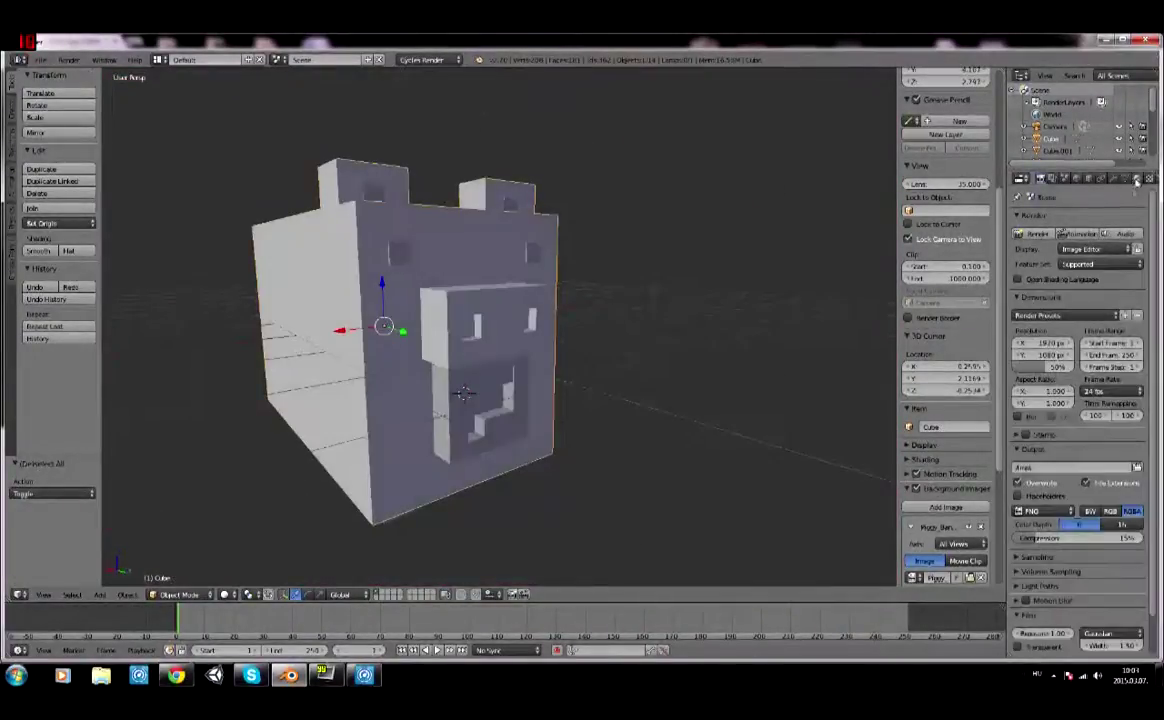
Colour the Cube's Diffuse BSDF material pink 'Magenta', preview it rendered in Cycles, and add Cube.011.
left_click(1136, 178)
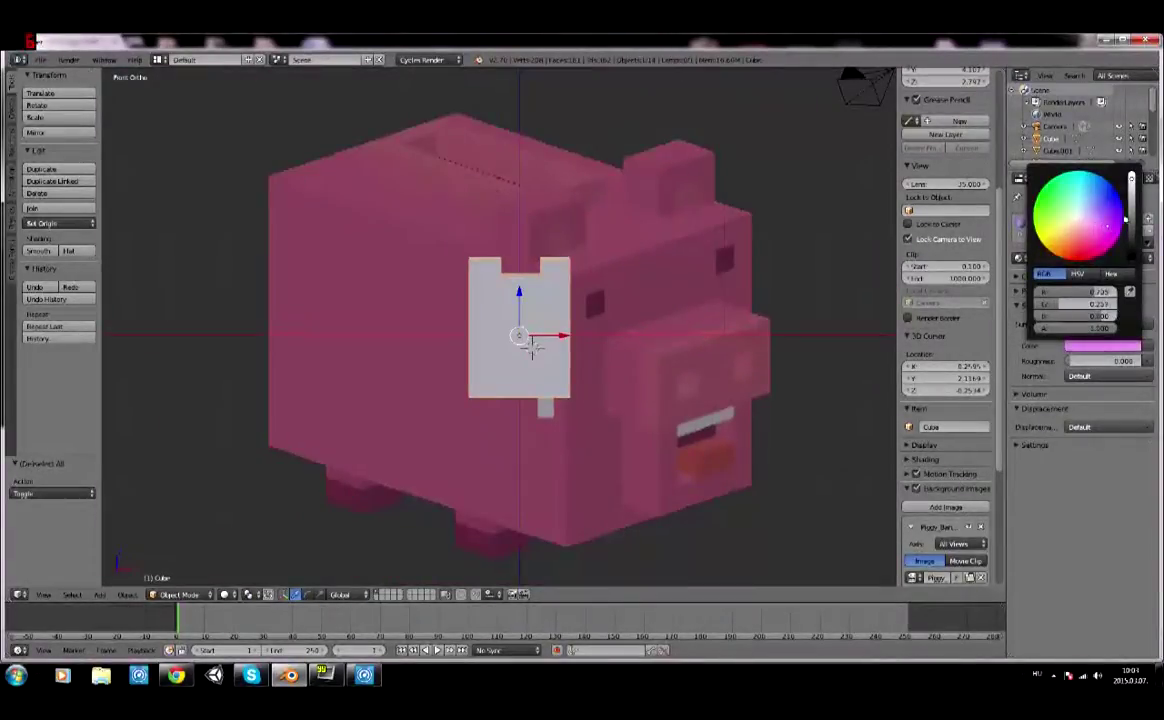
left_click(1105, 228)
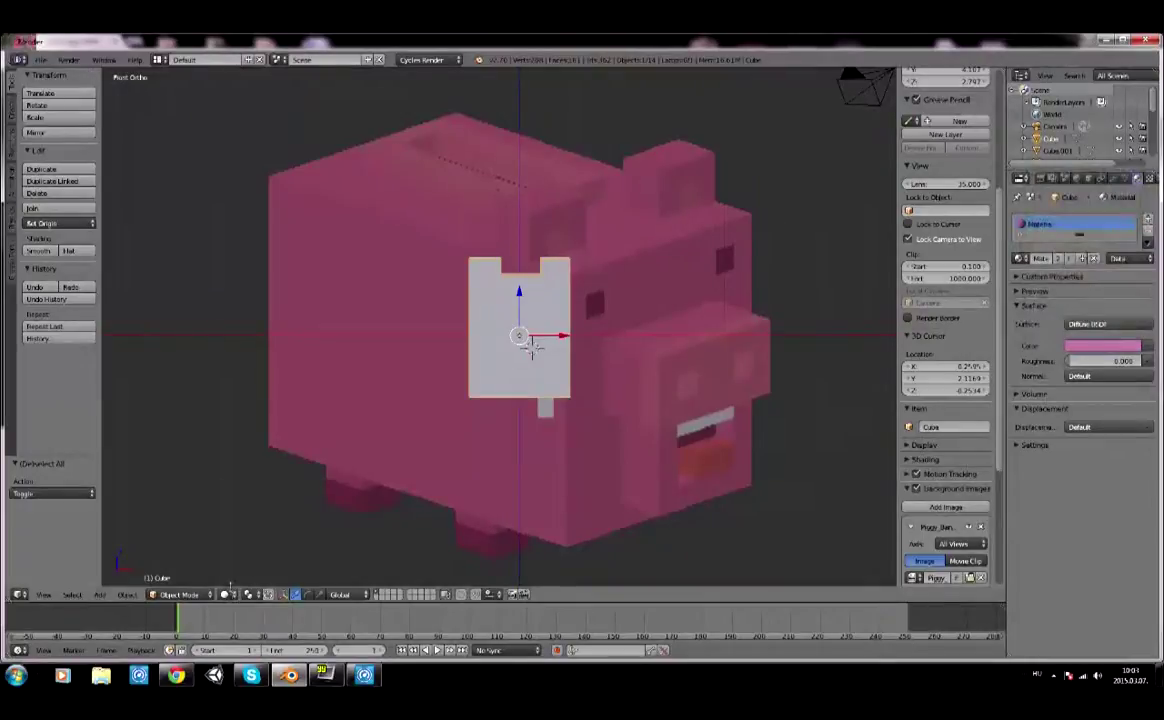
key("shift+z")
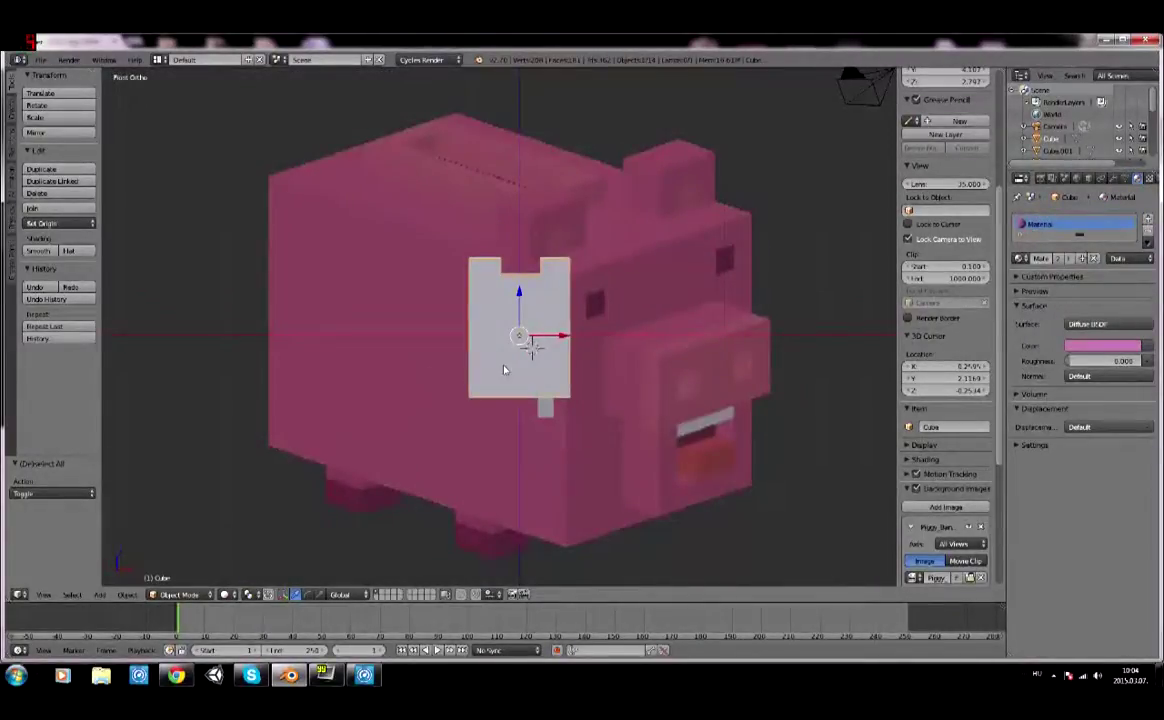
key("shift+a")
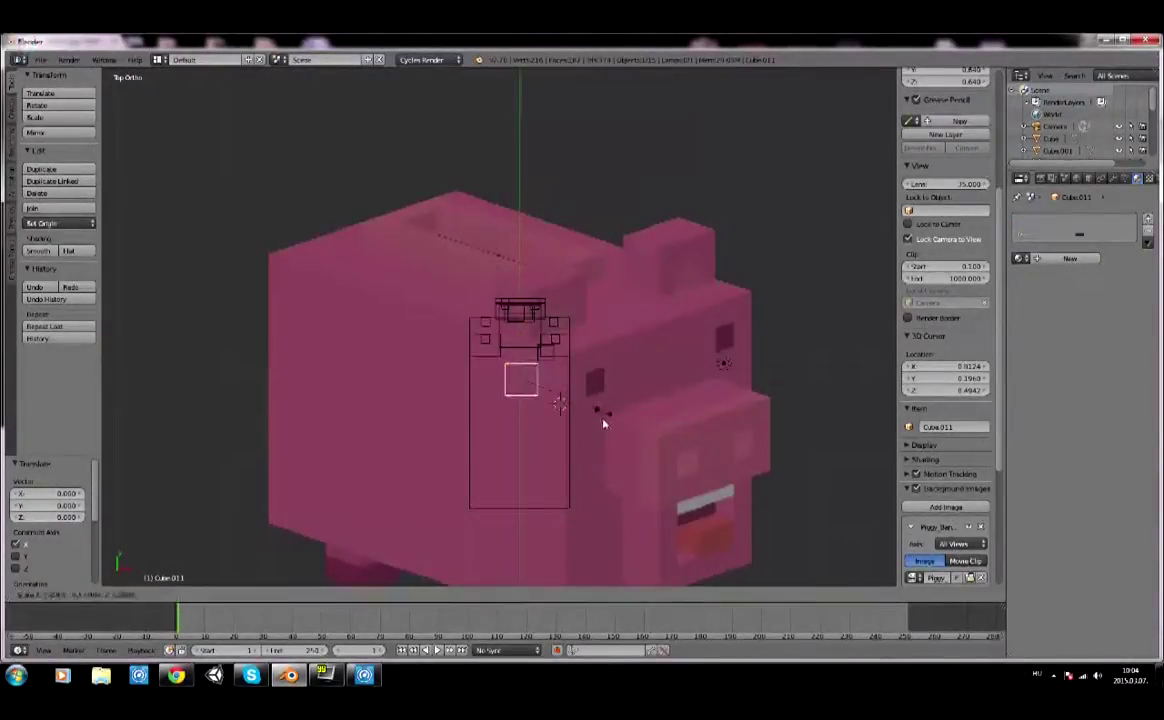
Confirm the lengthened block, then in Edit Mode slide its face along the Y axis.
left_click(664, 452)
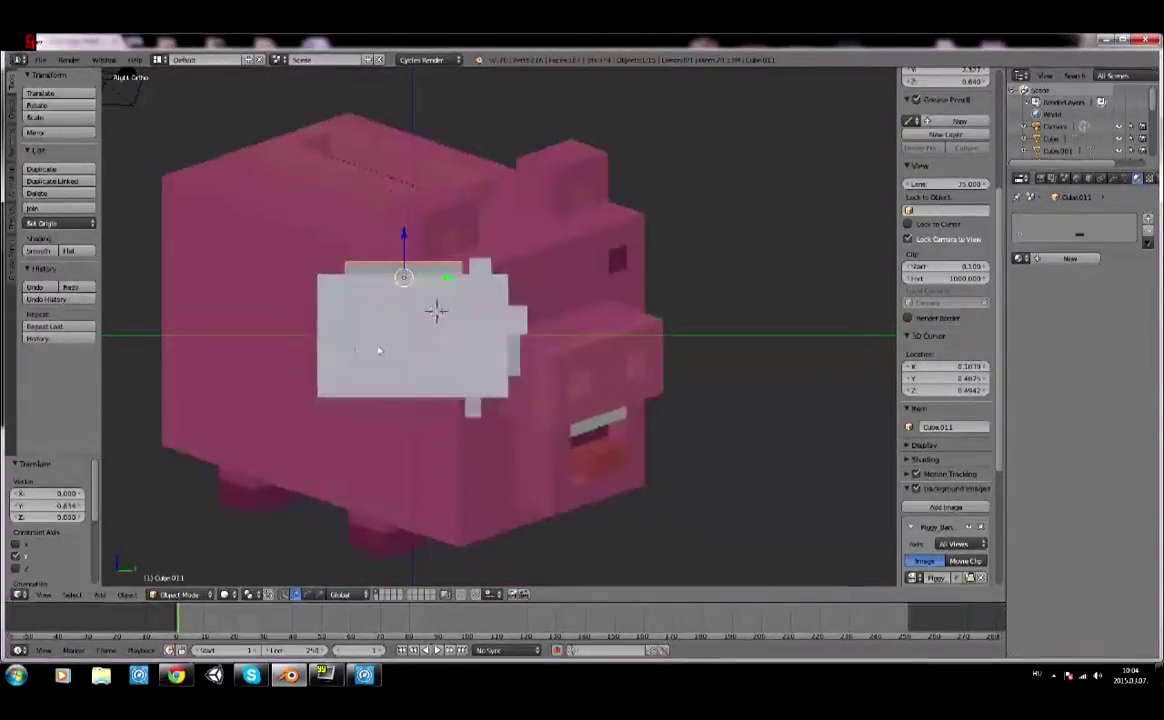
right_click(379, 350)
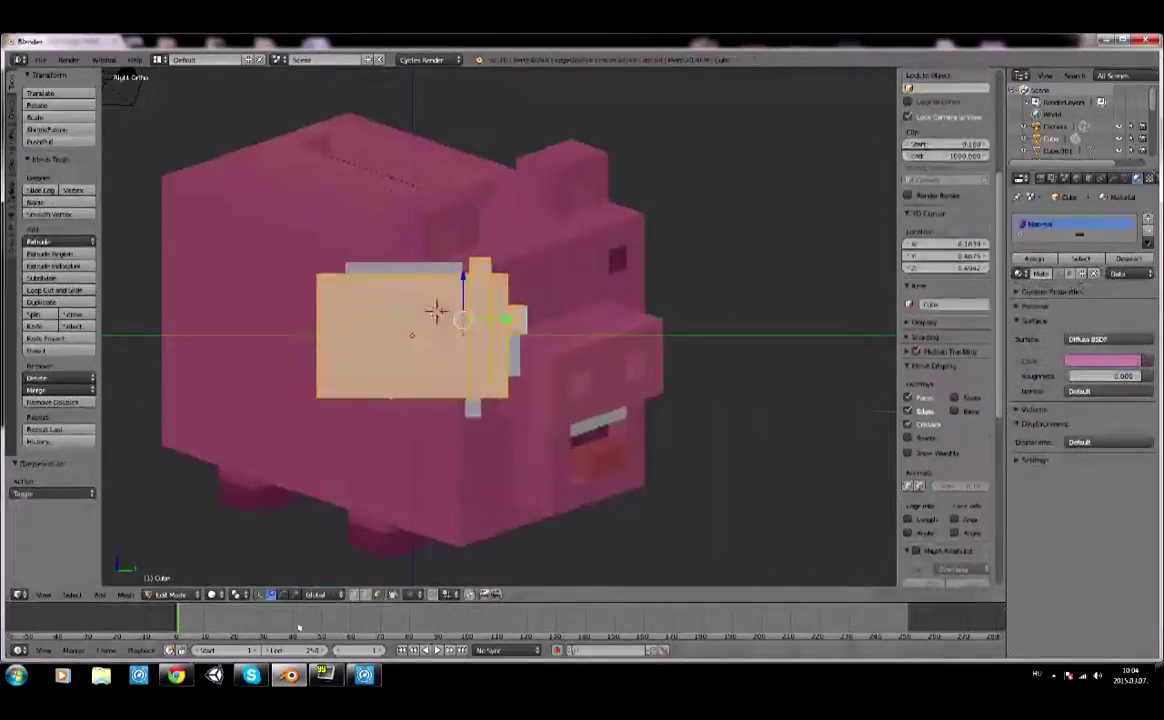
key("Tab")
left_click_drag(357, 338, 371, 336)
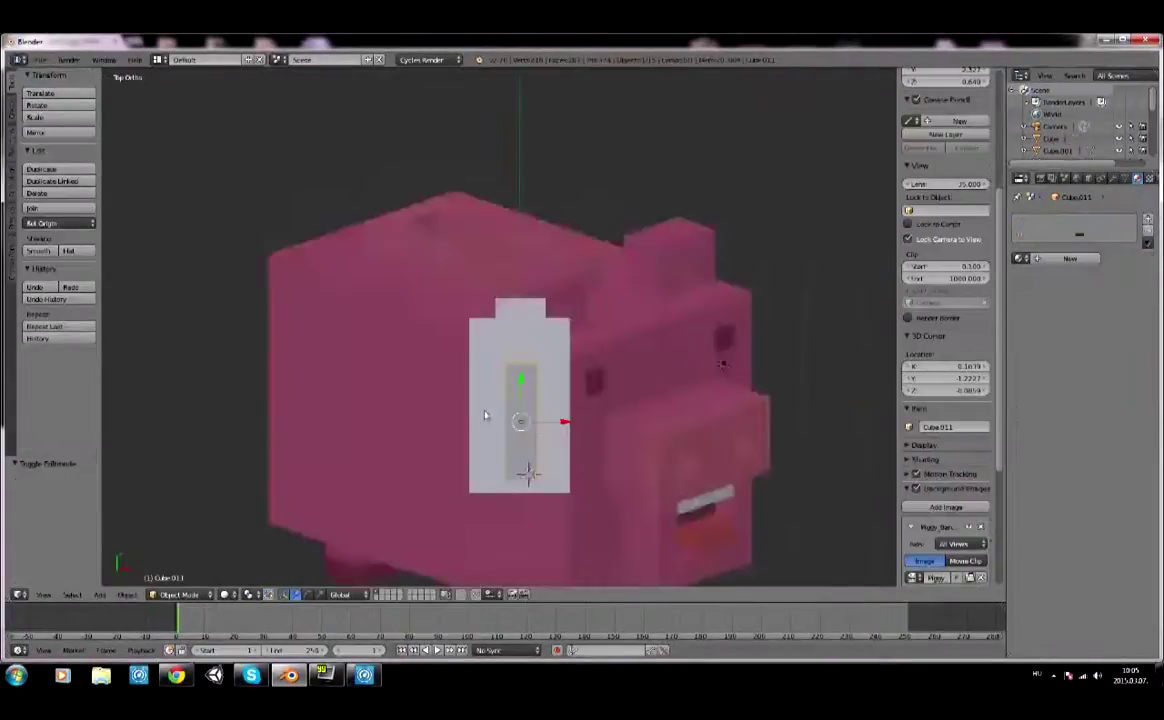
Add a vertical loop cut in the recessed slot and shift the new edge along Y.
key("ctrl+r")
left_click(535, 355)
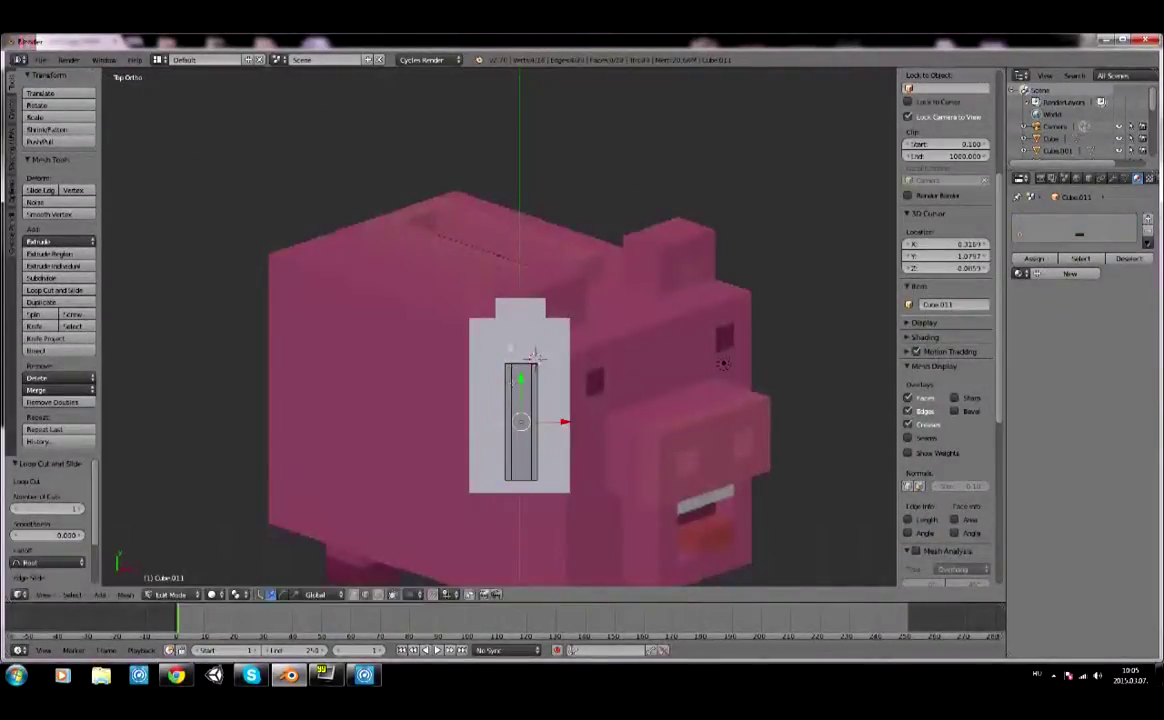
key("g")
key("y")
left_click(533, 341)
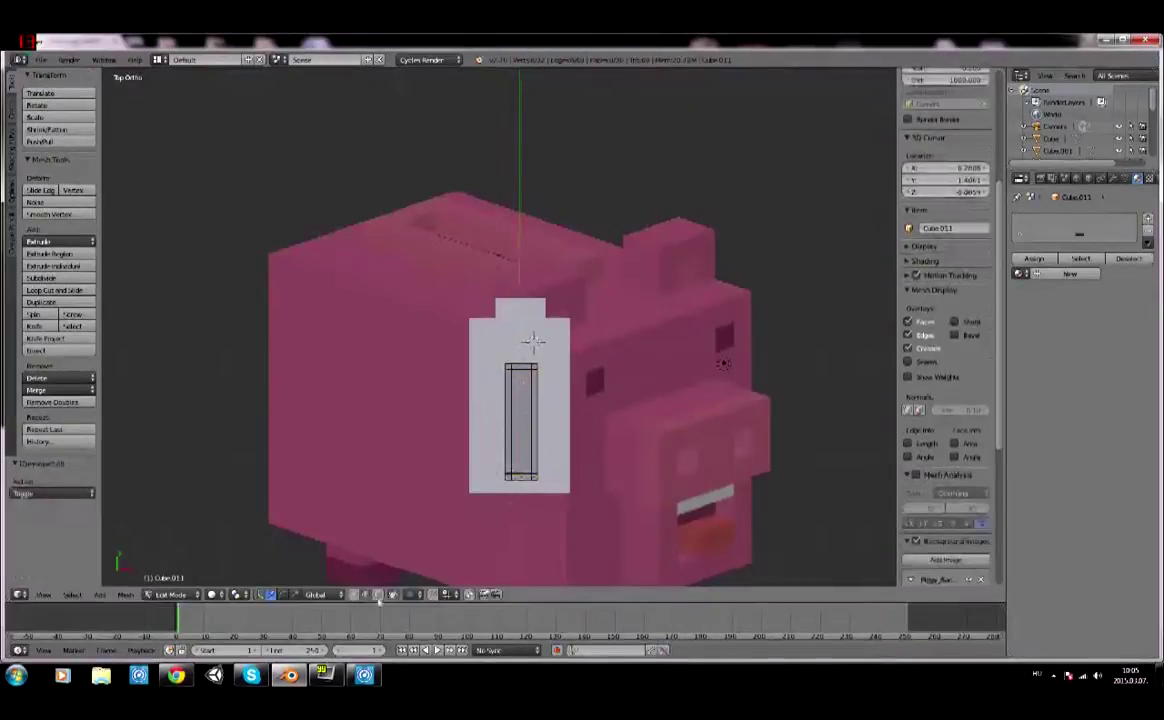
middle_click_drag(601, 350, 477, 352)
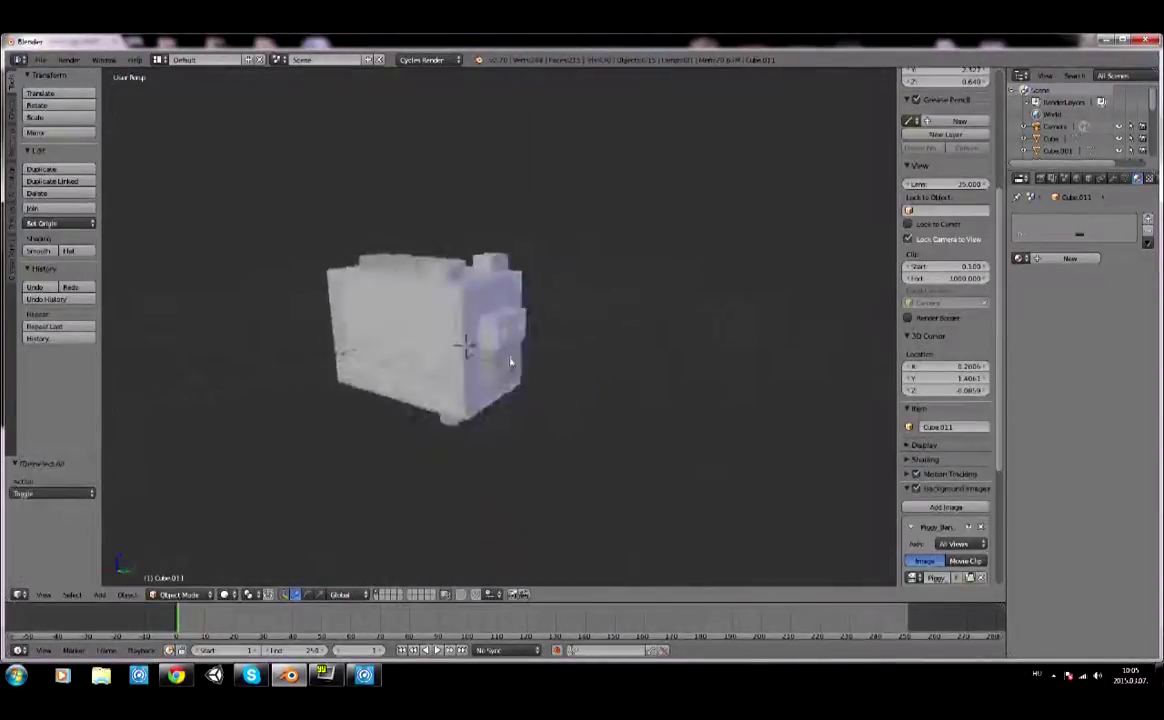
Colour the pig-face emblem block pink, checking it in rendered preview.
right_click(477, 352)
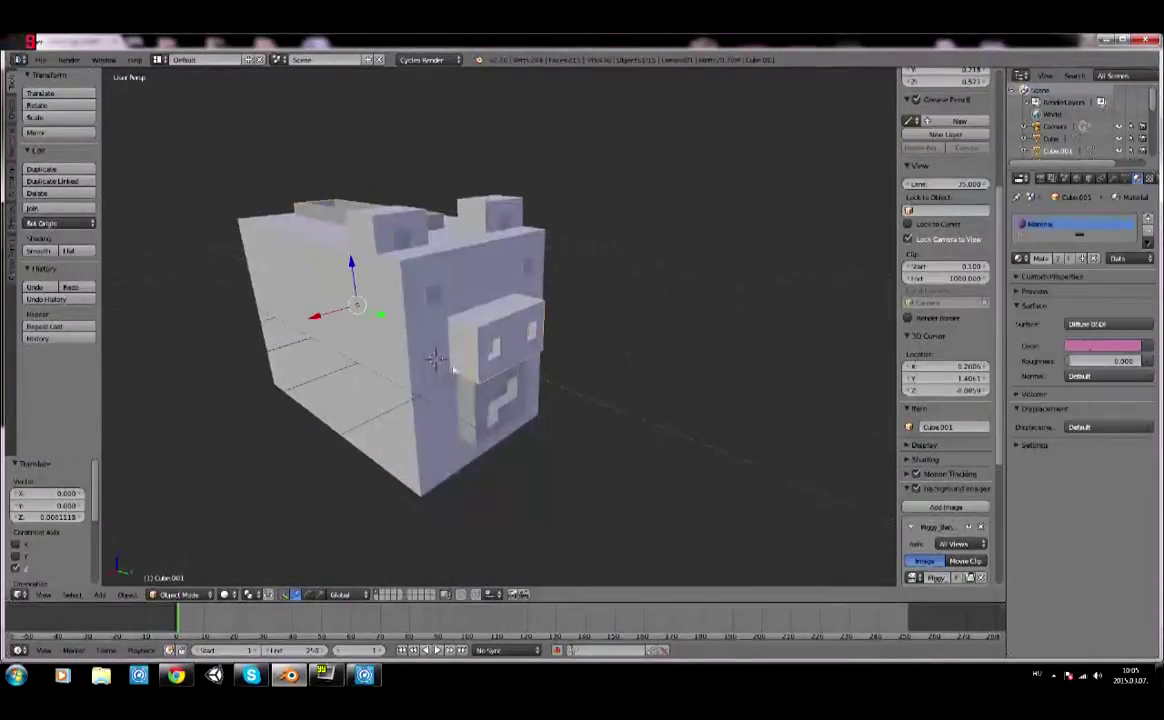
left_click(1100, 345)
key("shift+z")
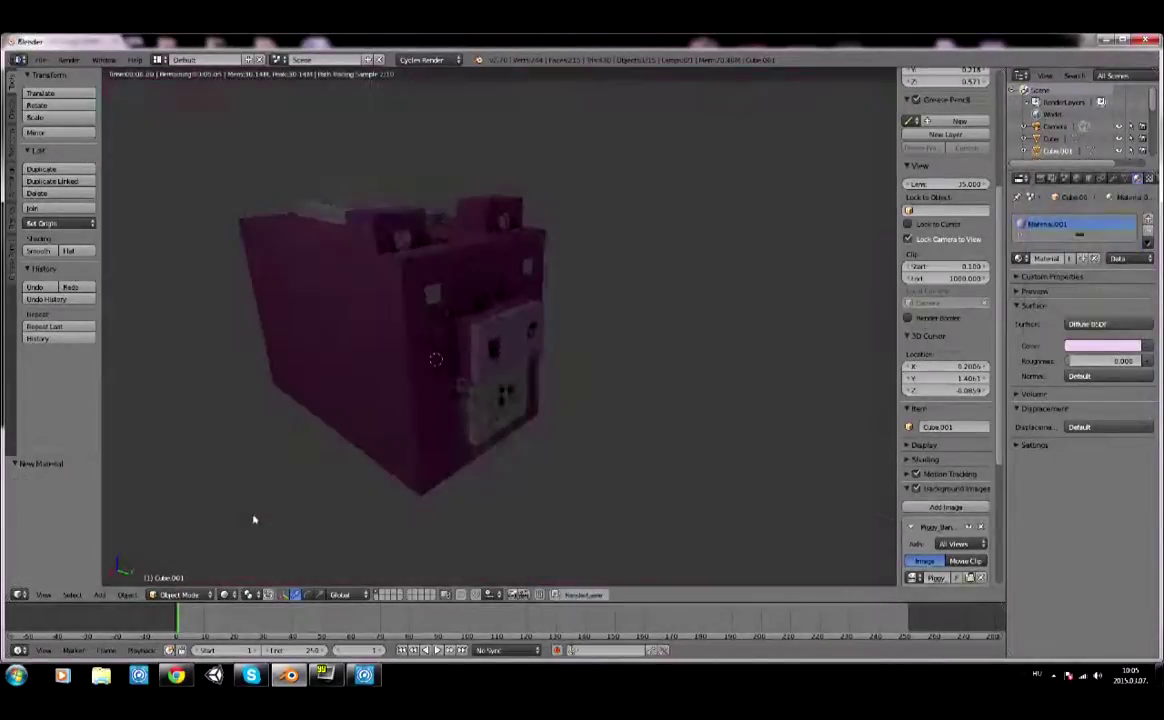
left_click(1100, 345)
left_click(1085, 248)
left_click(1092, 241)
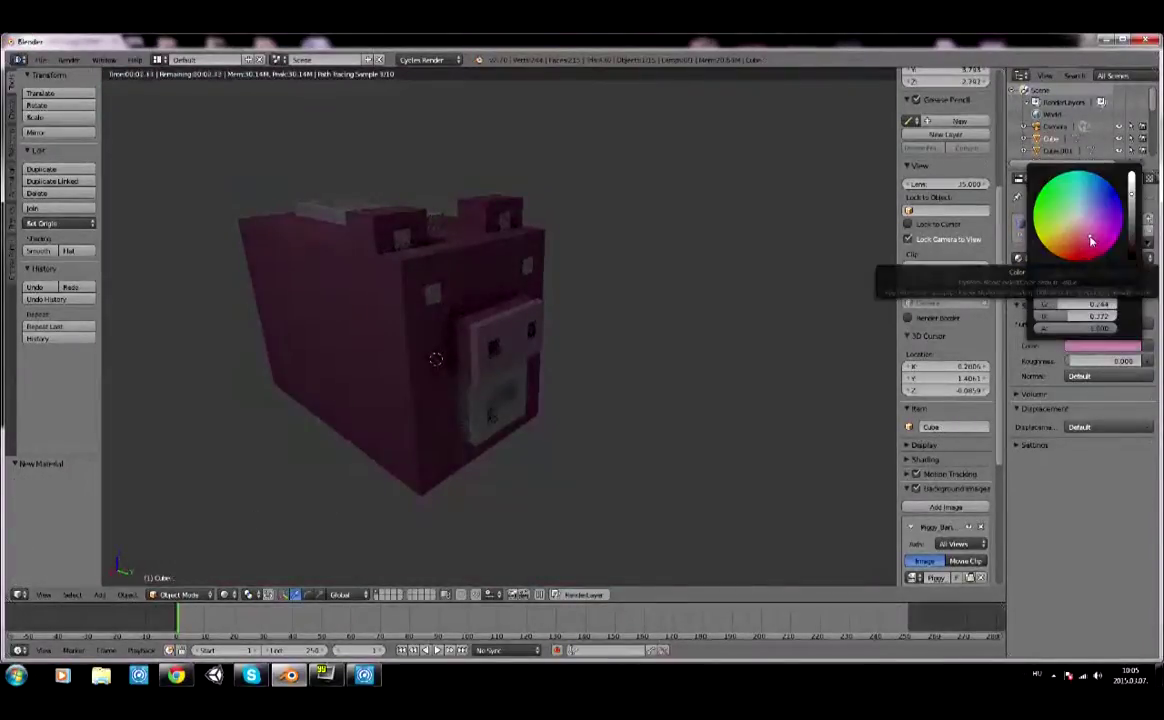
left_click(249, 551)
key("shift+z")
Give a small cube on the emblem's top the pink Material.001 and preview it rendered.
right_click(395, 238)
left_click(1020, 258)
left_click(917, 290)
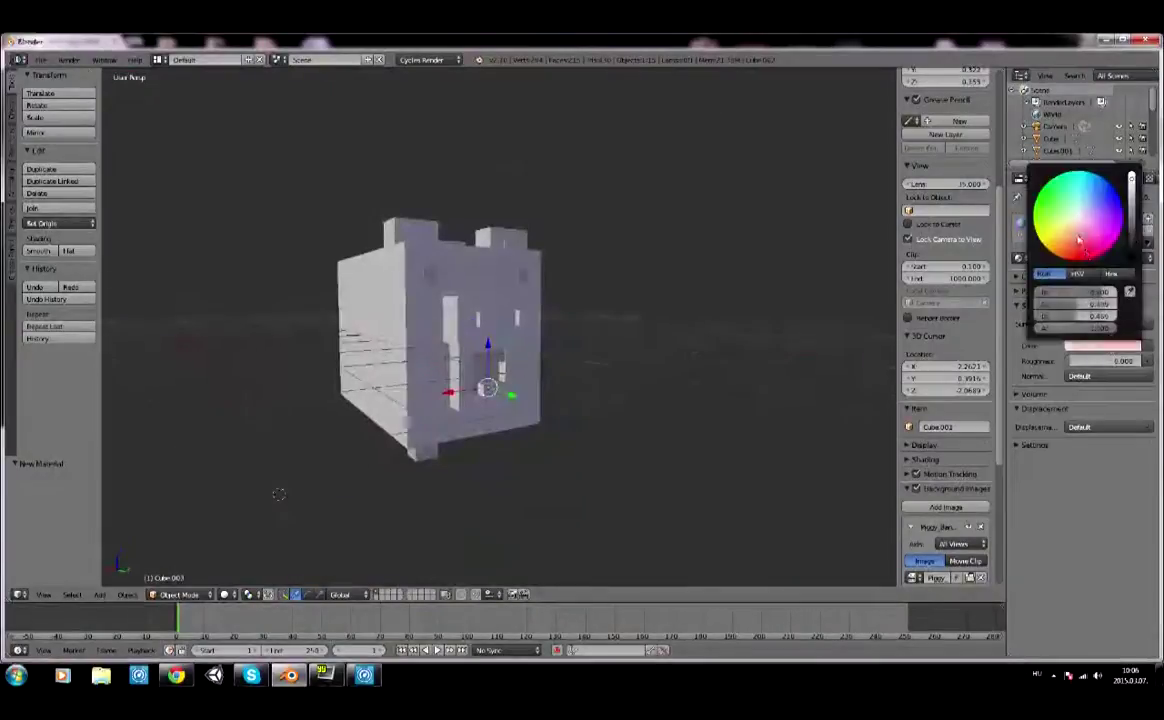
left_click(224, 594)
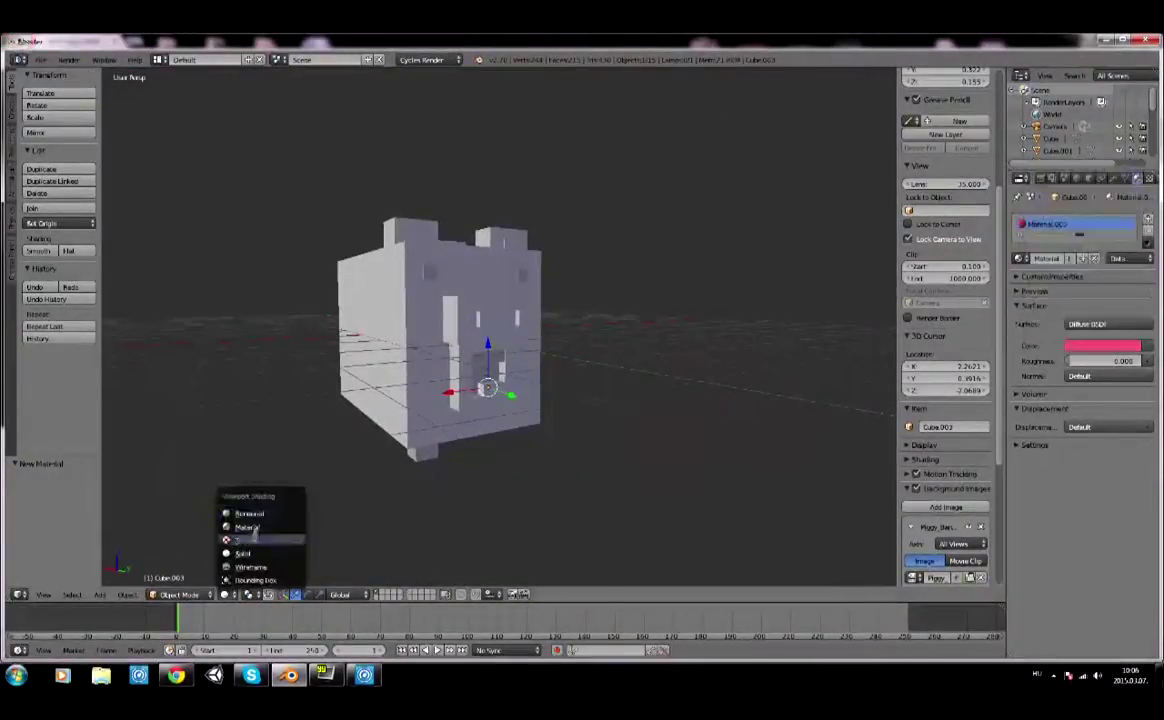
left_click(250, 513)
left_click(228, 594)
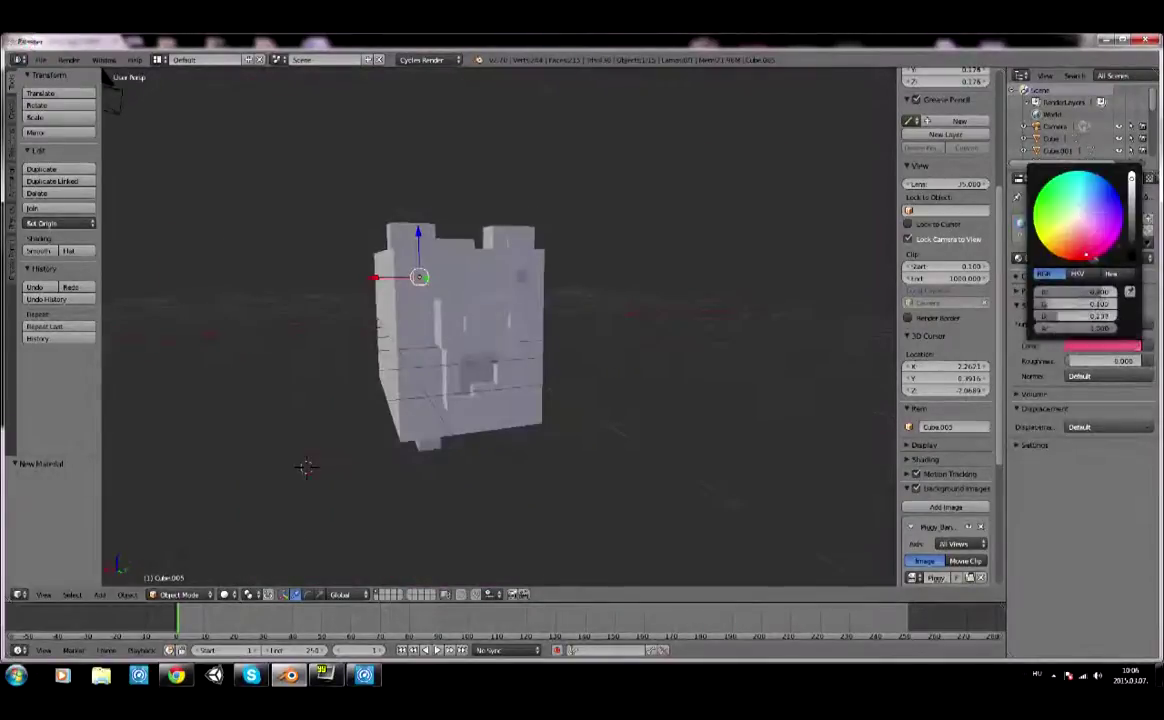
Darken the detail colour to deep purple, assign Material.004, and preview the purple details rendered.
left_click_drag(1131, 180, 1133, 243)
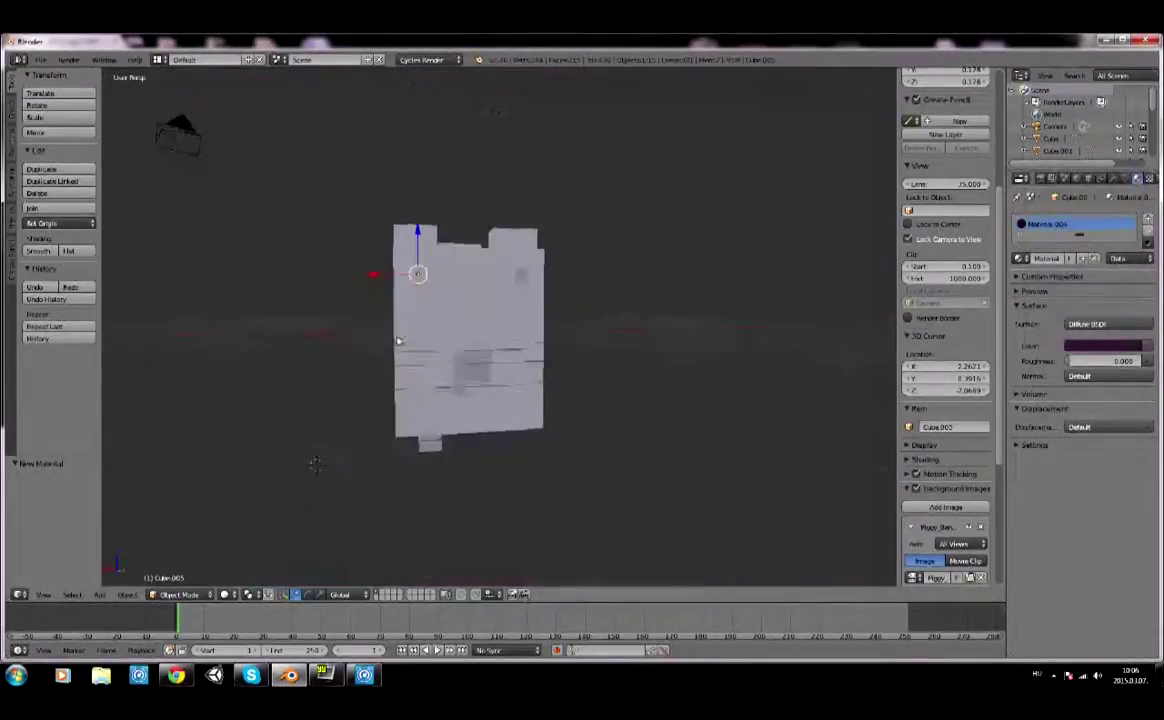
left_click(1018, 260)
left_click(860, 300)
left_click(223, 594)
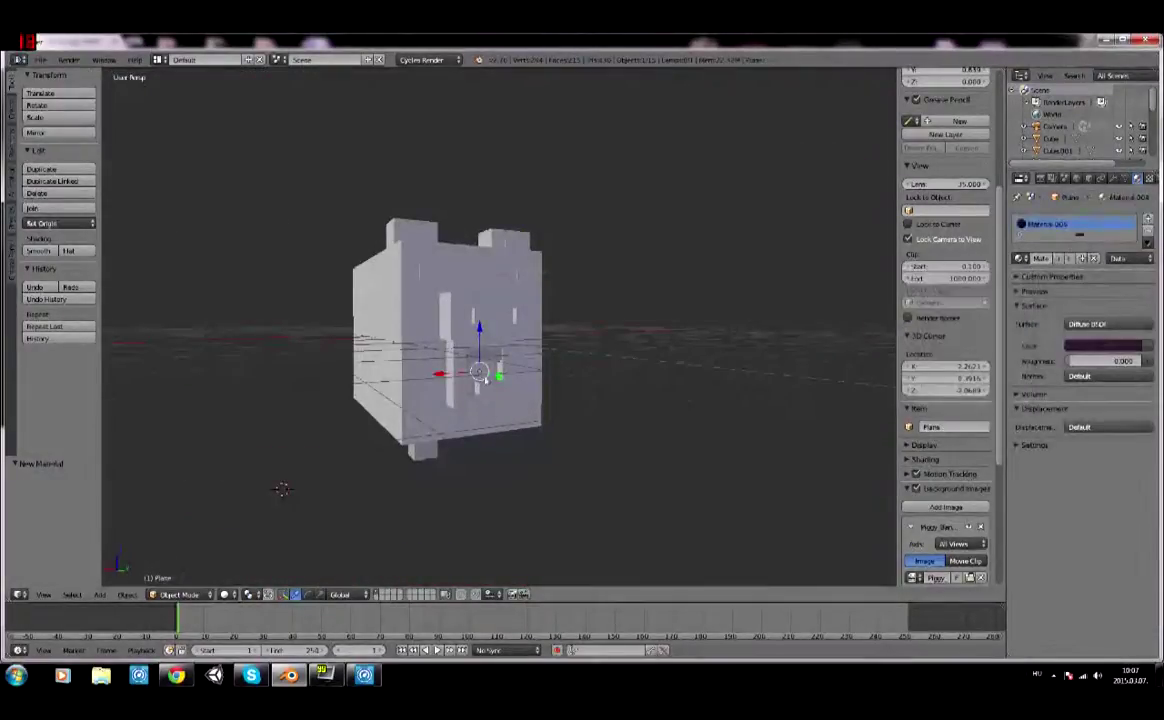
left_click(223, 594)
left_click(258, 508)
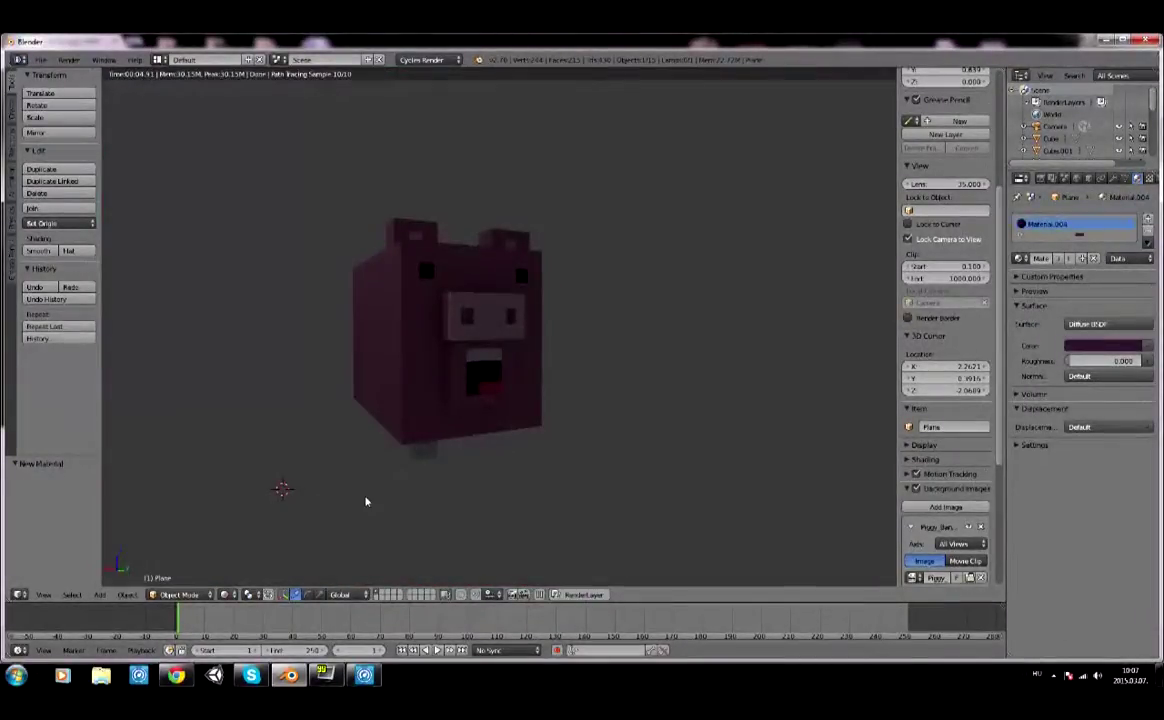
left_click(223, 594)
left_click(260, 553)
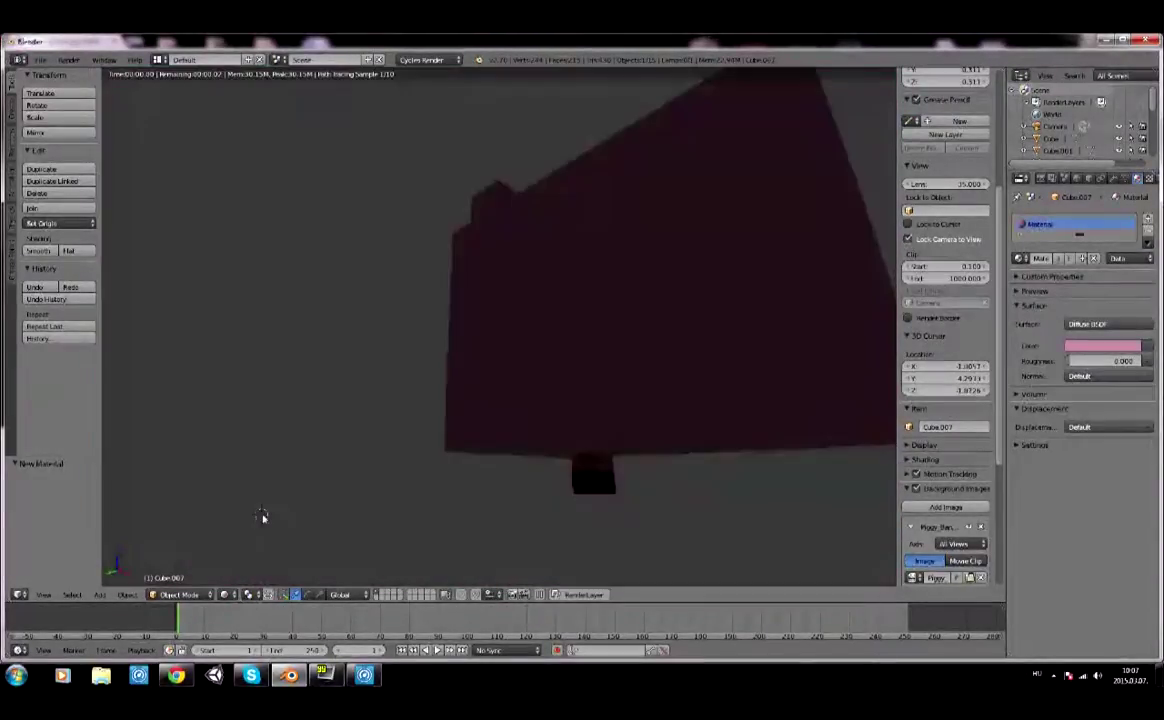
Assign the pink 'Material' to the side panel cubes and view the pig from the side.
left_click(223, 594)
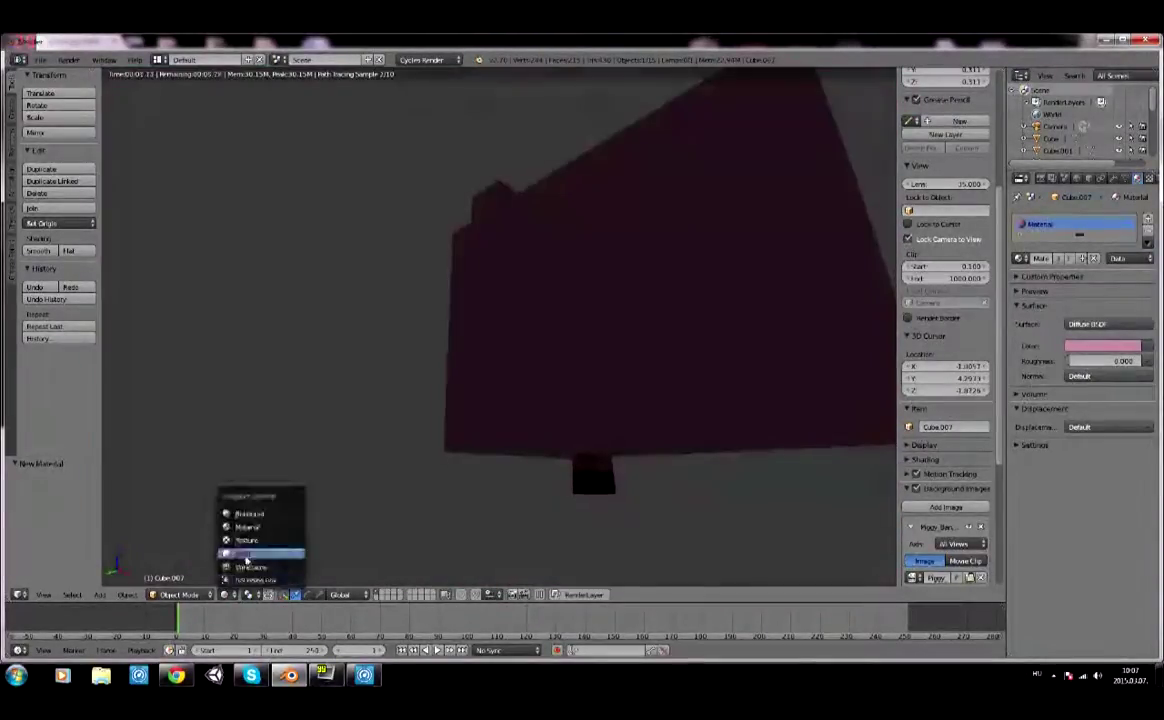
left_click(245, 556)
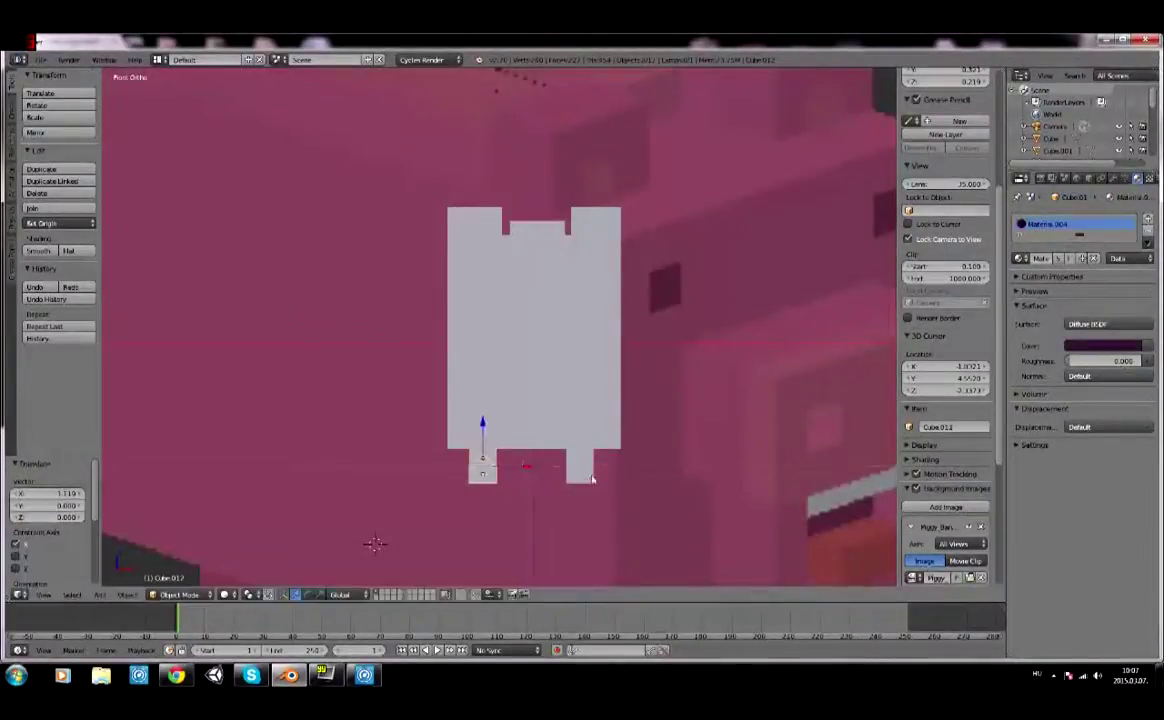
key("KP_3")
scroll(374, 436, "down", 3)
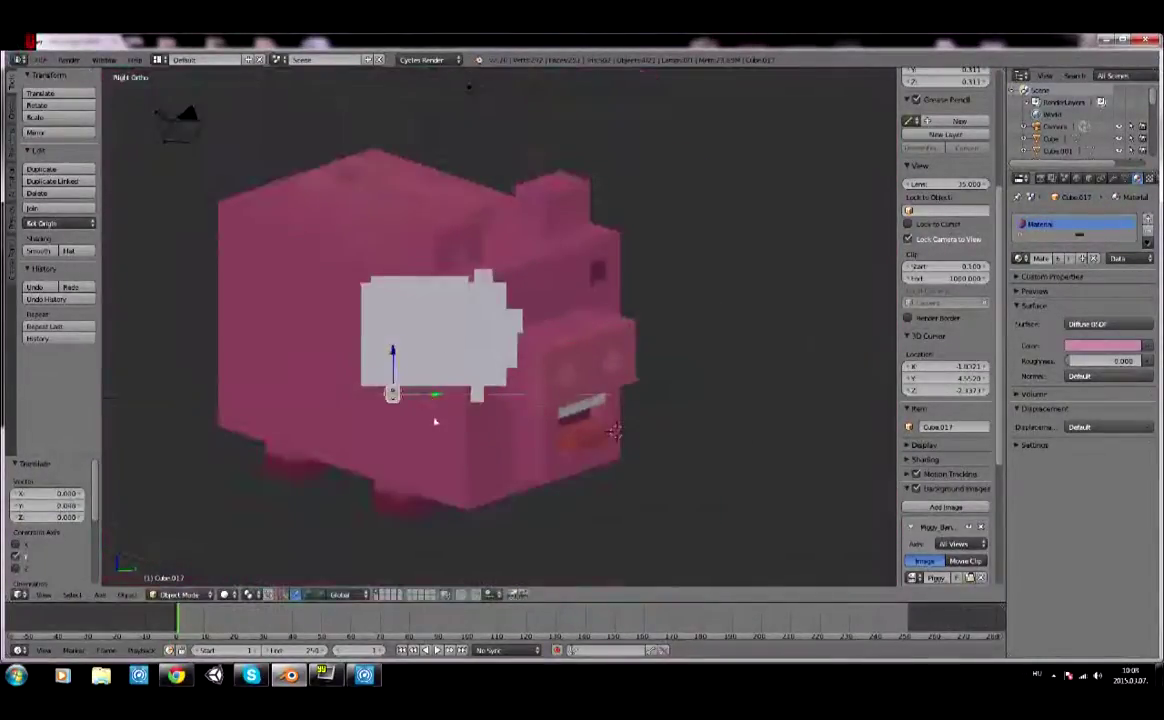
middle_click_drag(435, 422, 447, 427)
Deselect all and preview the fully pink pig in rendered shading, then reselect the body.
key("a")
key("shift+z")
scroll(388, 443, "down", 3)
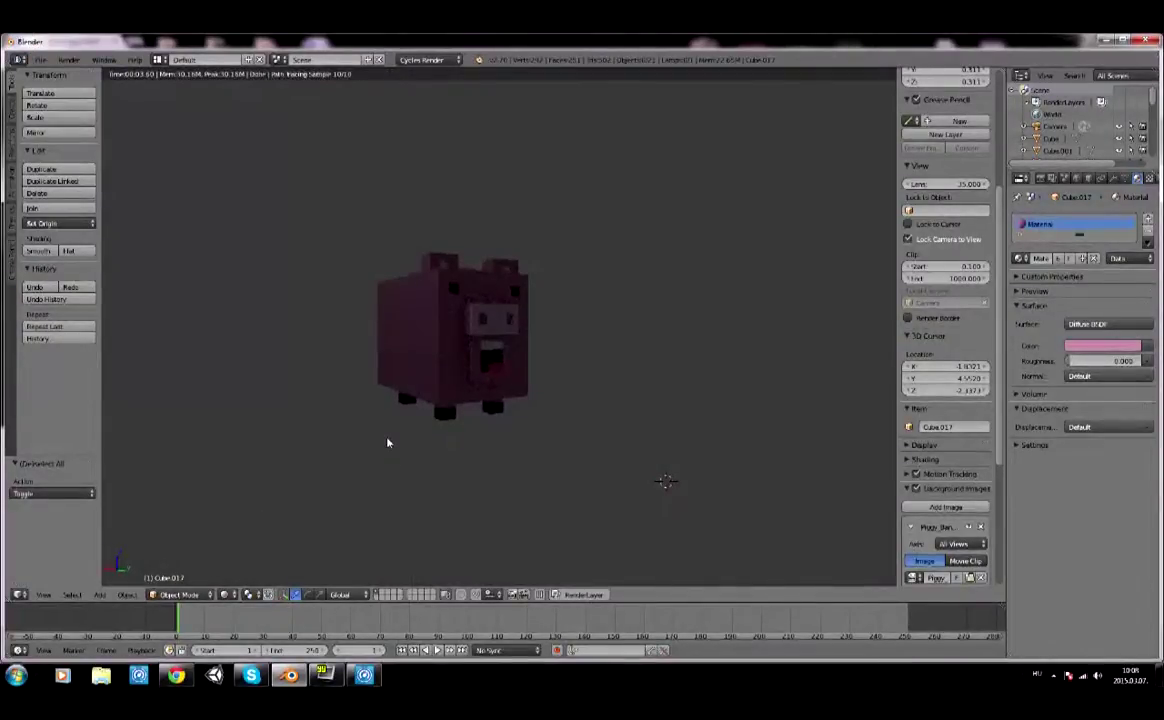
scroll(388, 443, "up", 2)
right_click(440, 340)
left_click(1102, 345)
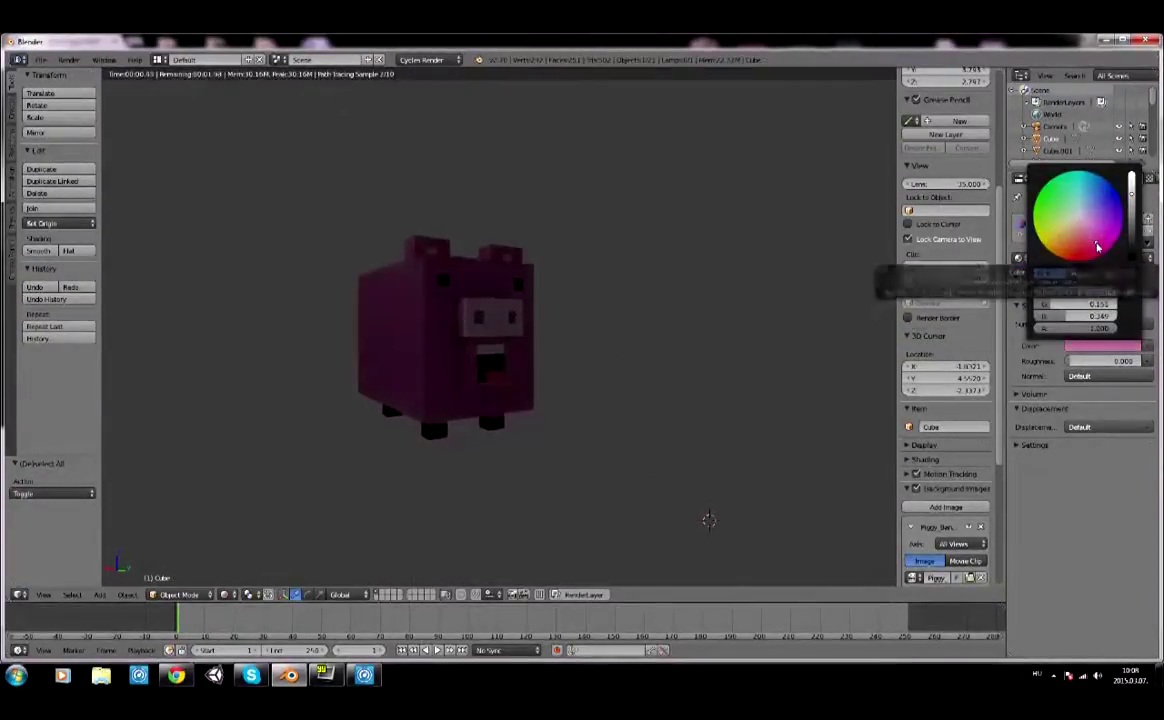